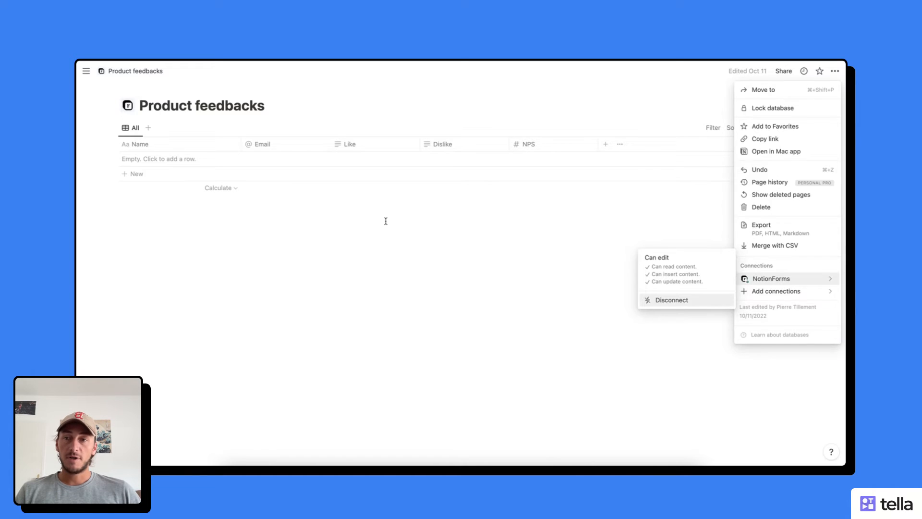
Start a new form and choose the Product feedbacks database as its source
left_click(382, 219)
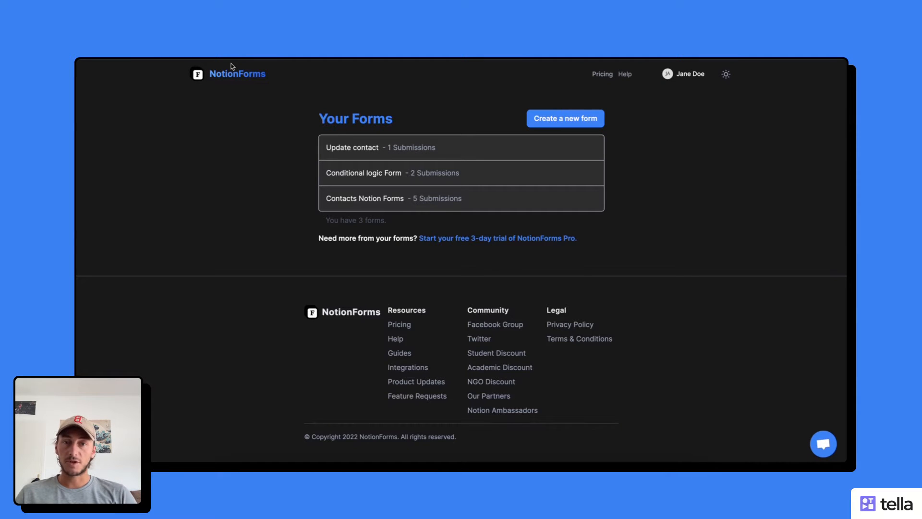
left_click(553, 118)
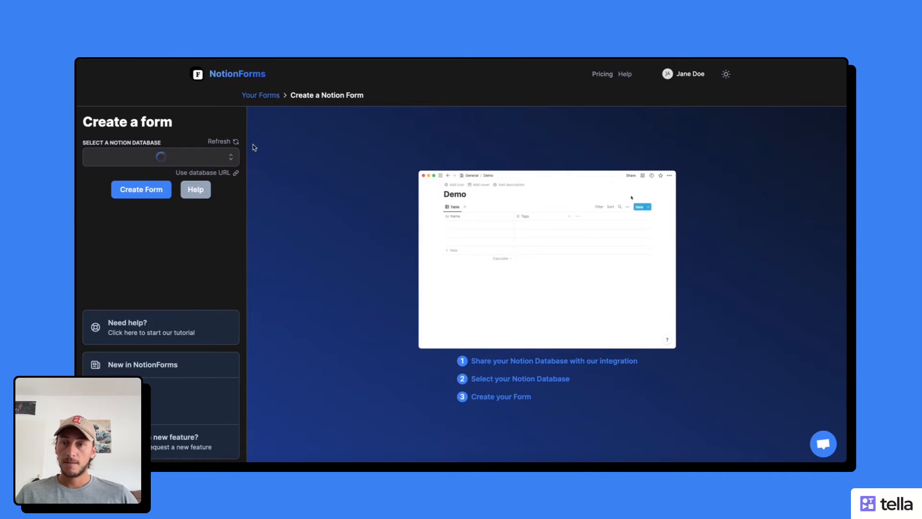
left_click(180, 160)
scroll(178, 213, "down", 1)
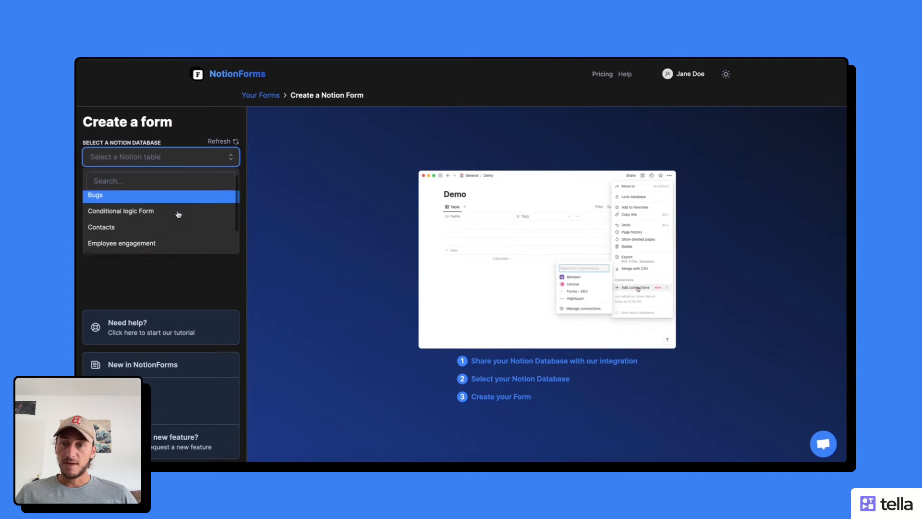
scroll(178, 214, "down", 2)
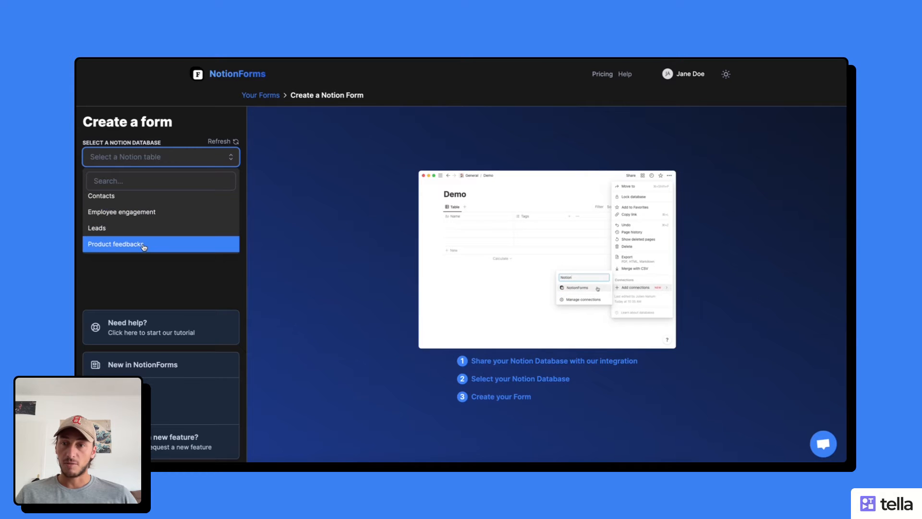
left_click(126, 245)
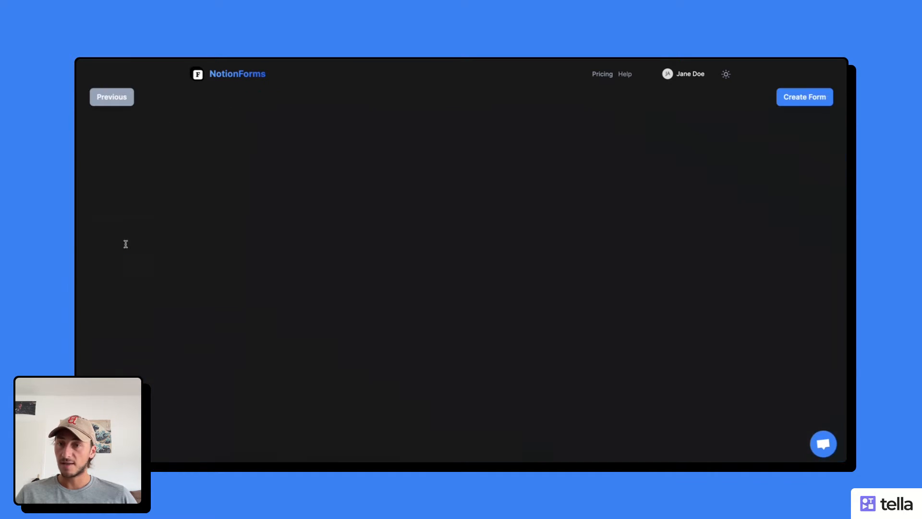
Create the Product feedbacks form and copy its public link
scroll(206, 246, "down", 3)
scroll(207, 246, "down", 2)
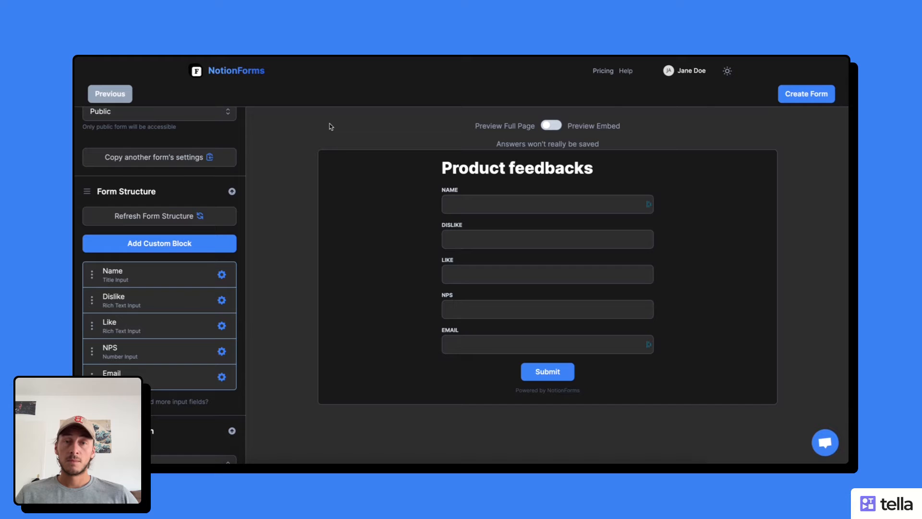
left_click(808, 96)
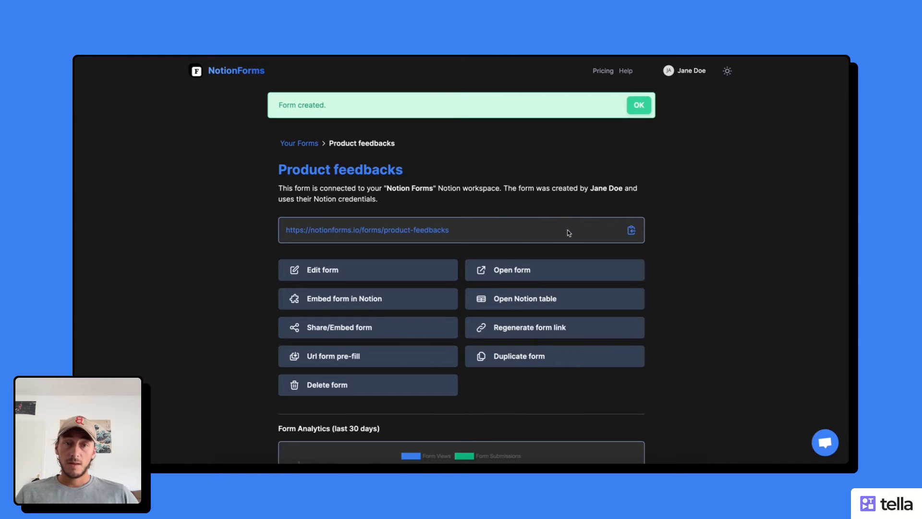
left_click(631, 230)
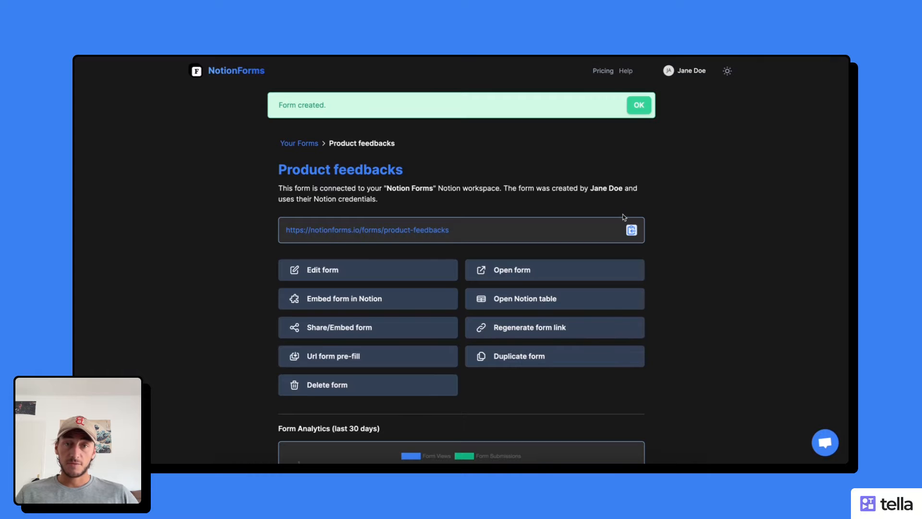
Load the copied form link in a new browser tab
key("super+t")
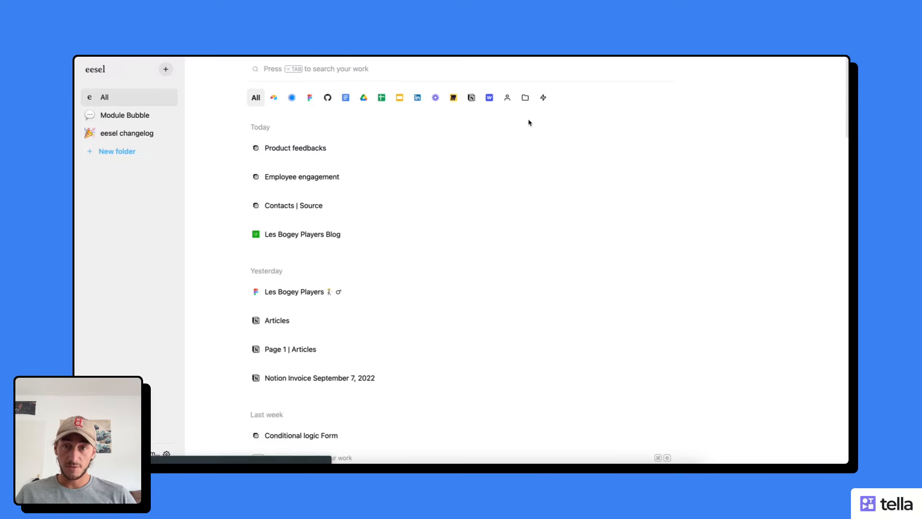
key("super+v")
key("Return")
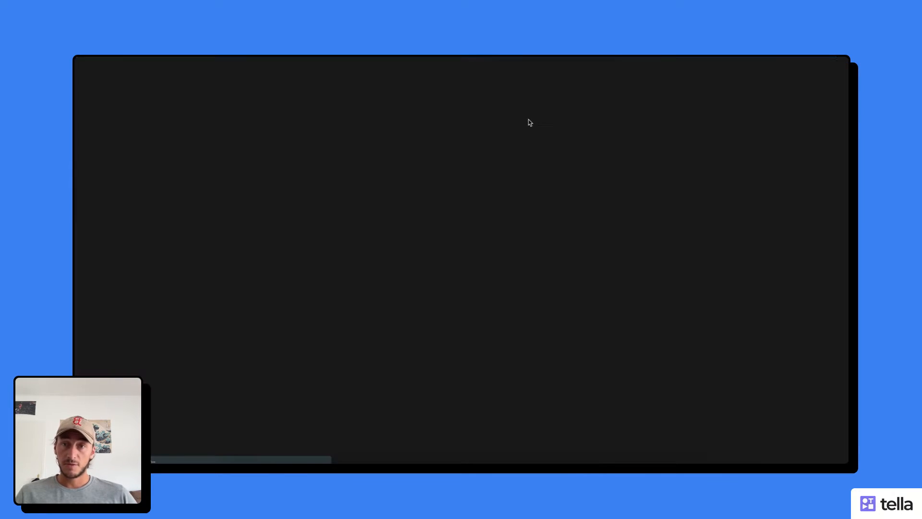
Fill in a name, 'Test dislikes', 'Test likes', NPS 8 and an email, then submit
type("Pierre")
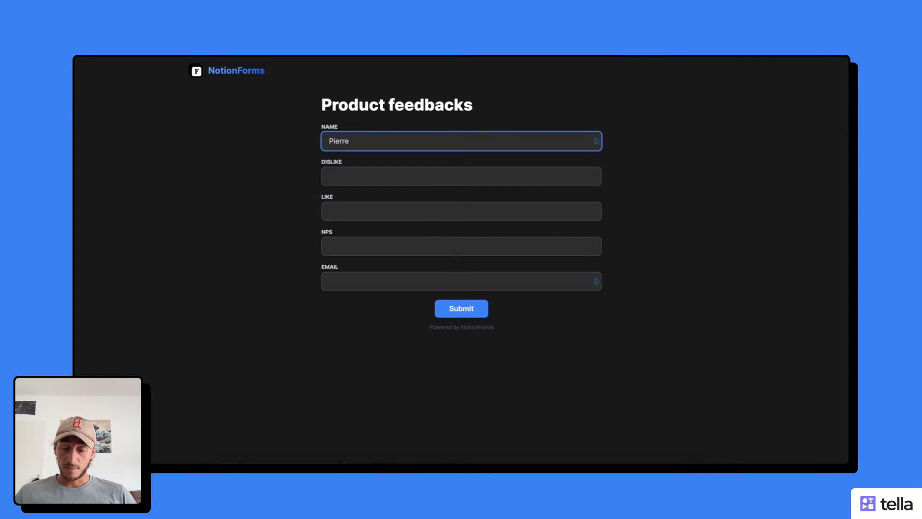
key("Tab")
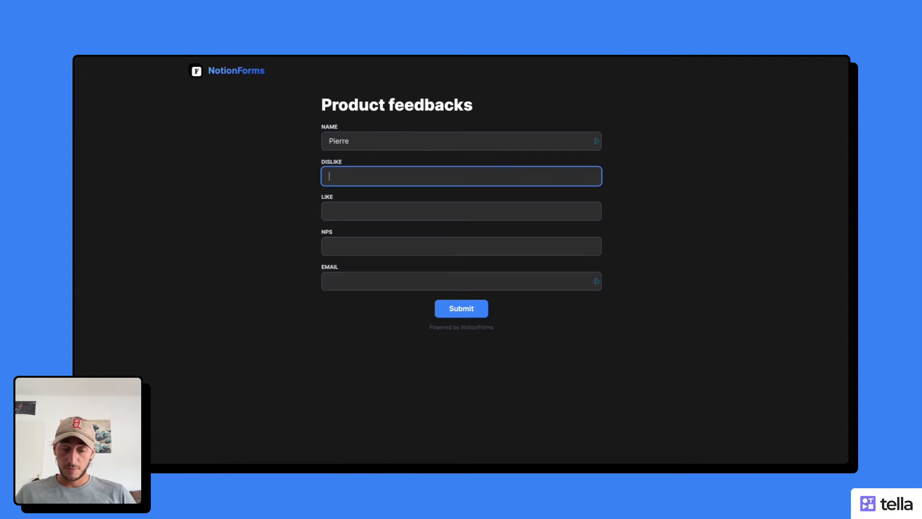
type("Test dislikes")
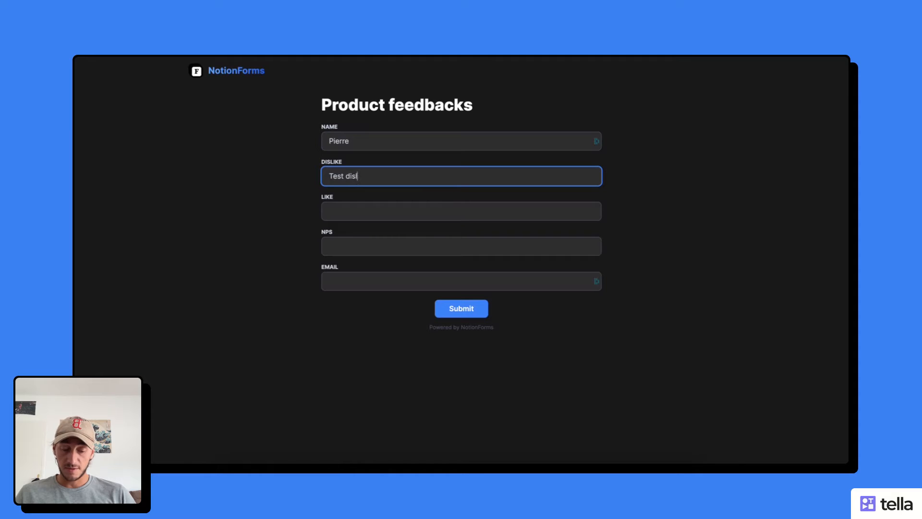
left_click(397, 212)
type("test likes")
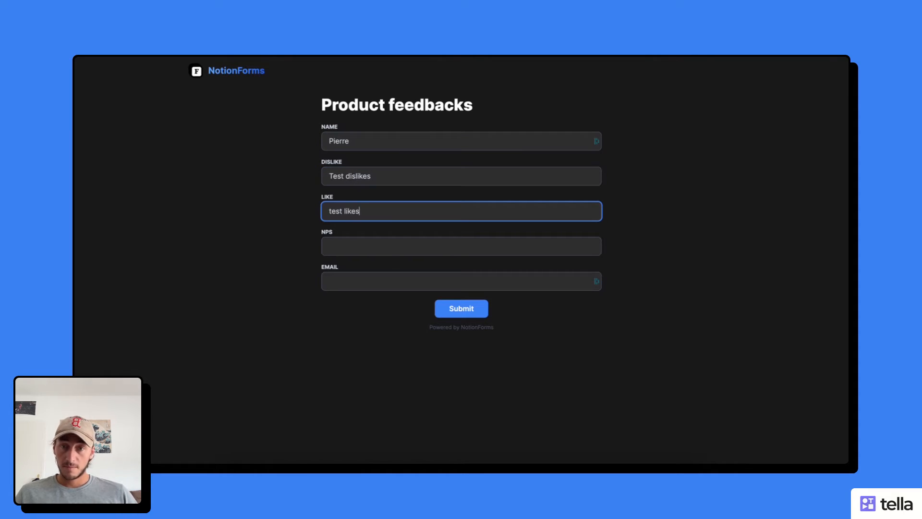
left_click(389, 245)
type("8")
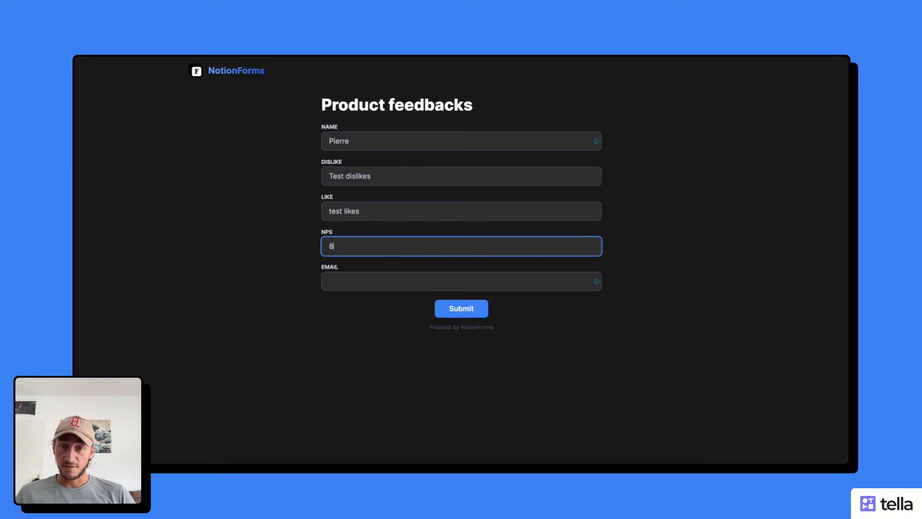
left_click(373, 276)
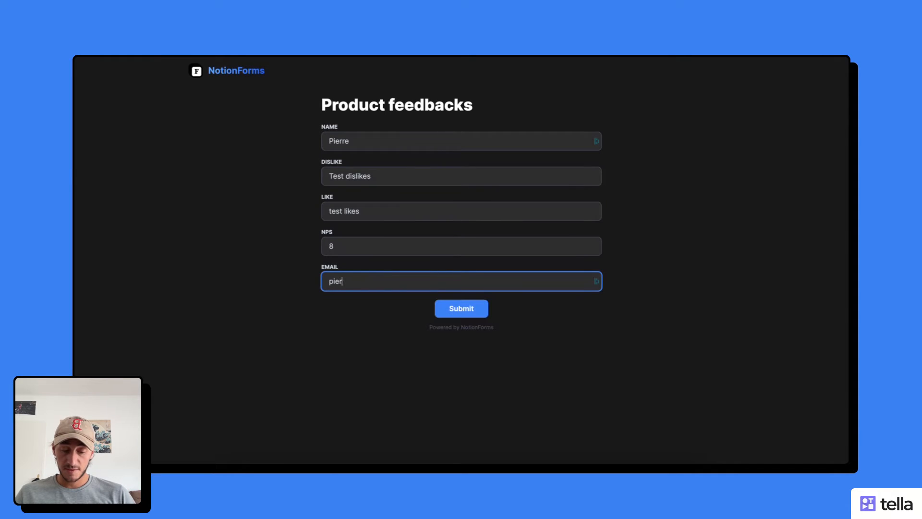
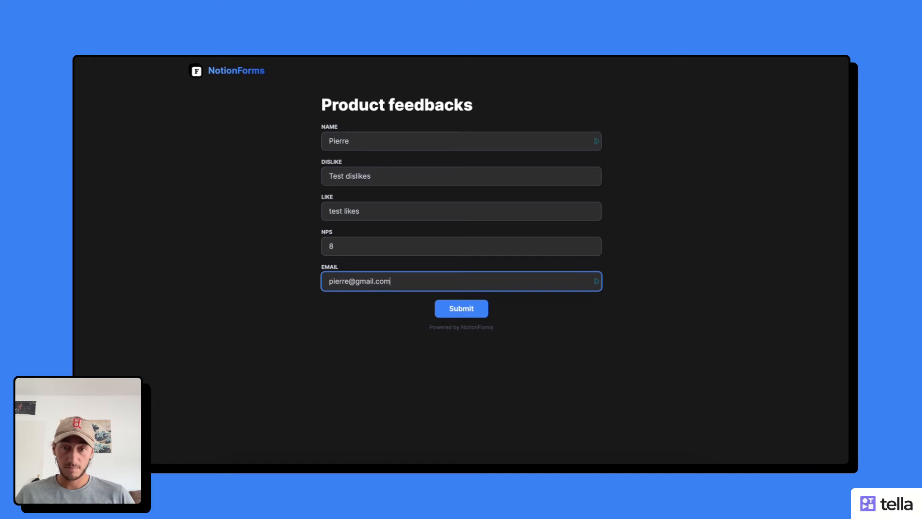
left_click(462, 308)
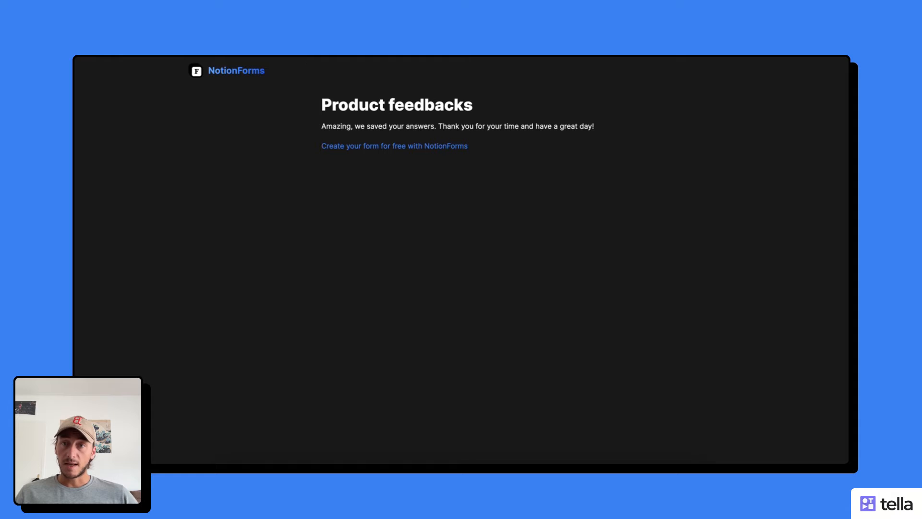
Check the new test-response row in the Notion Product feedbacks database and dismiss the Share popup
left_click(267, 48)
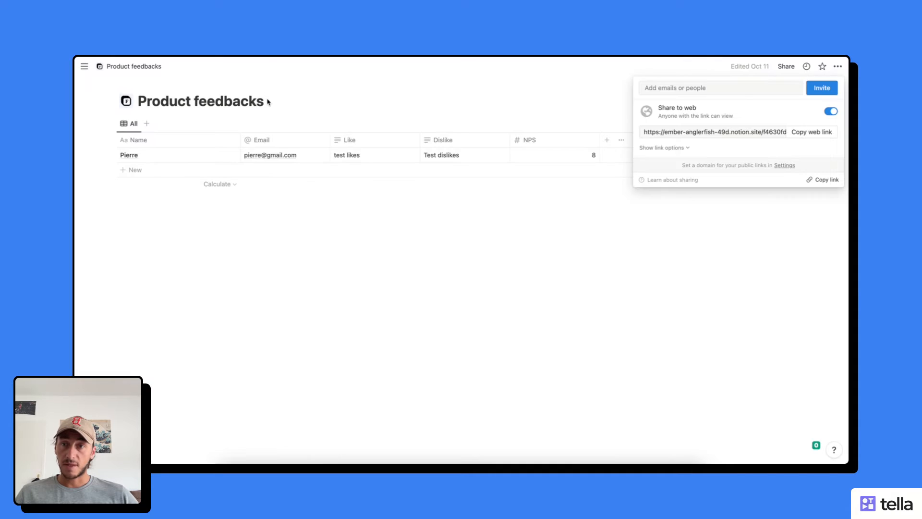
left_click(320, 235)
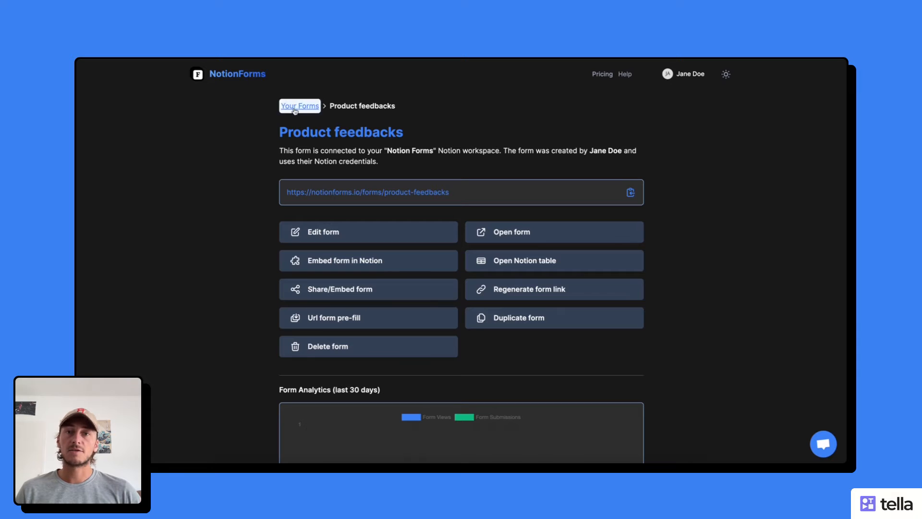
In the form editor, enter 'Thank you in advance for answering these questions' as the description
left_click(320, 237)
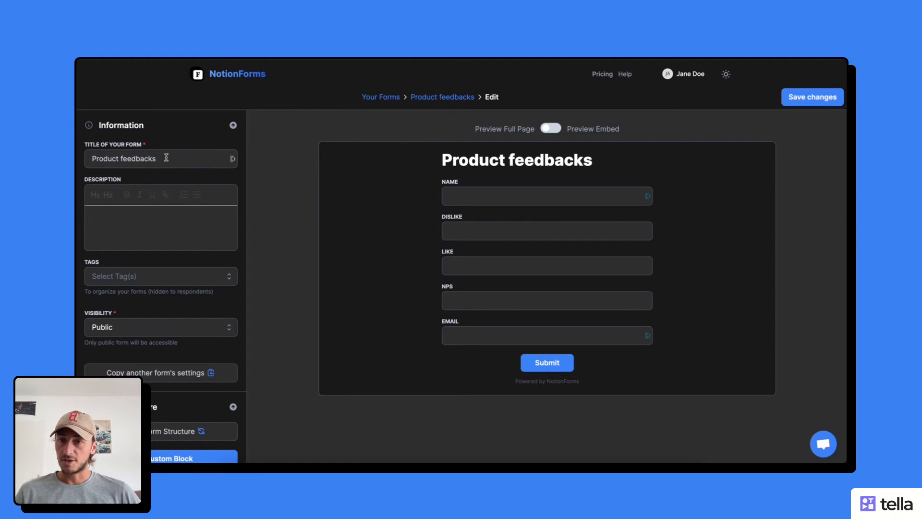
left_click(134, 158)
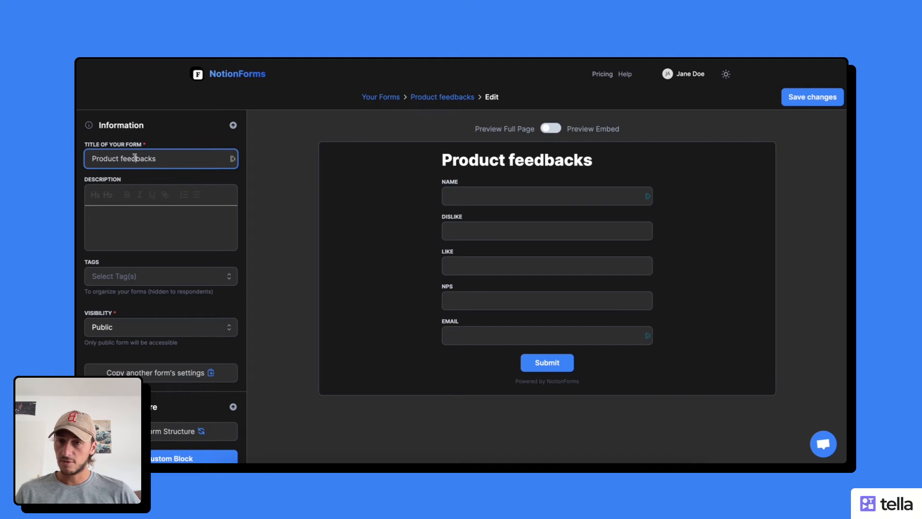
left_click(144, 216)
type("T")
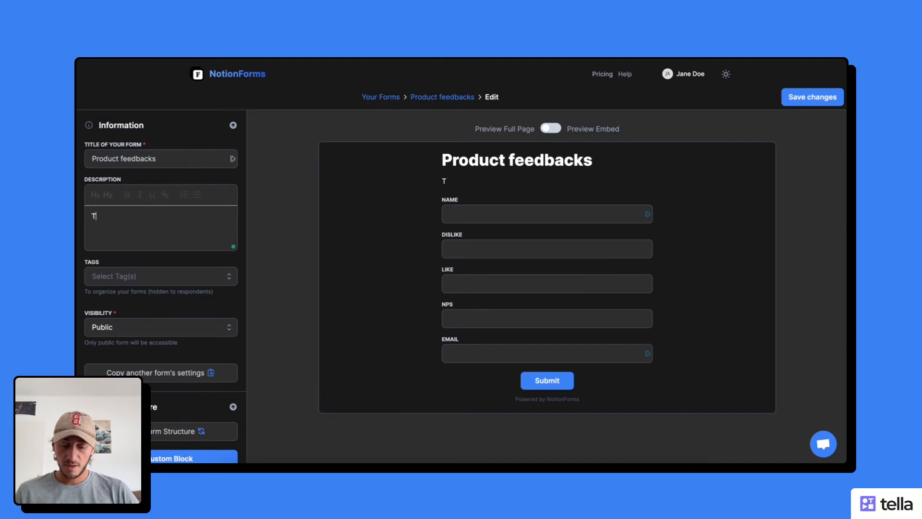
type("hank yo")
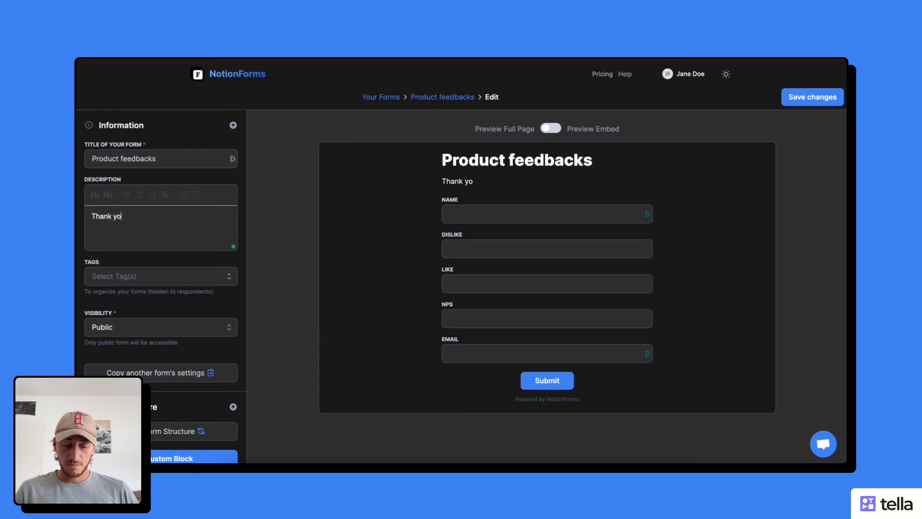
type("u in advance ")
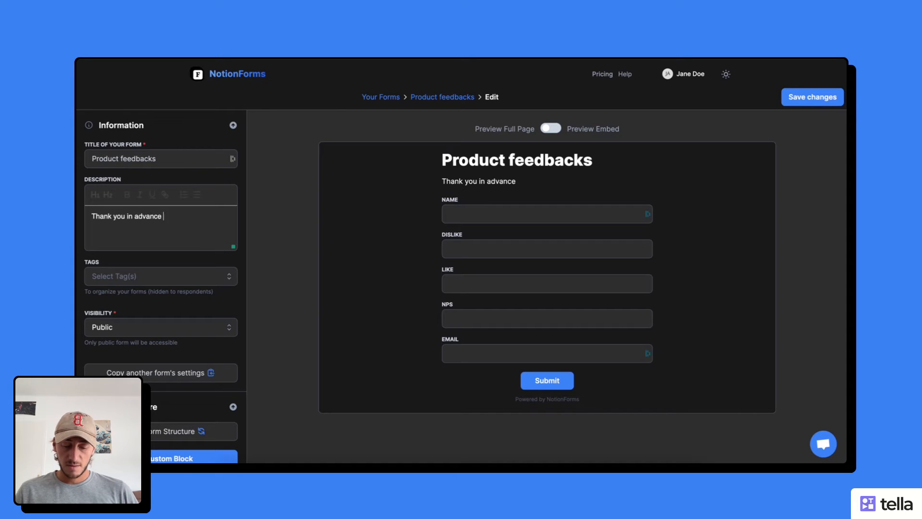
type("for answer")
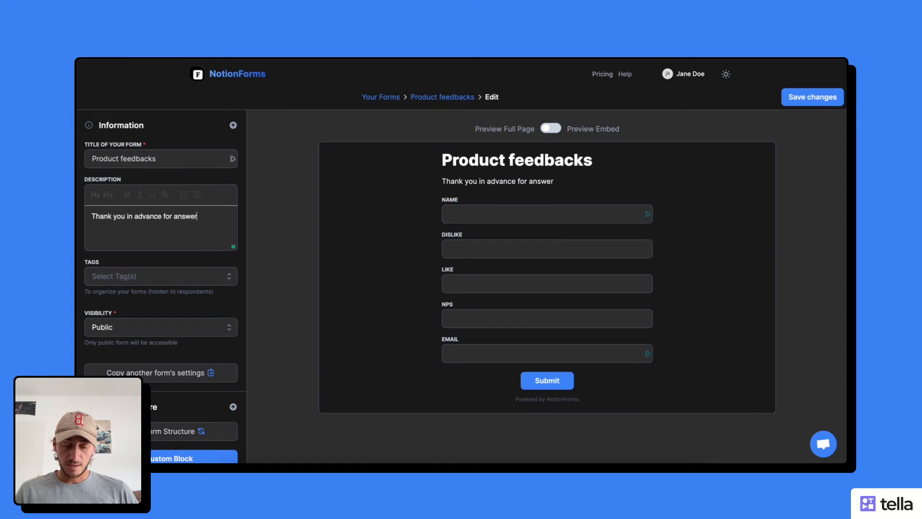
type("ing these questions")
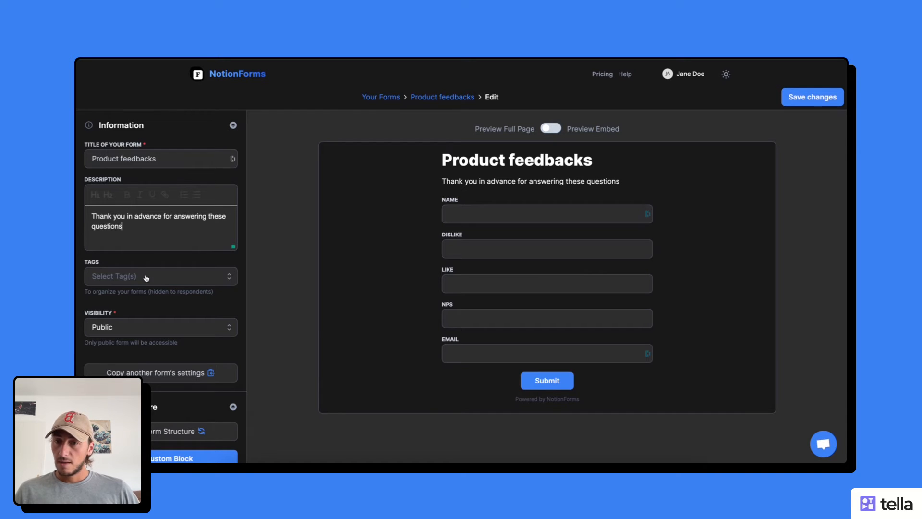
scroll(146, 277, "down", 2)
Reorder the questions so Email follows Name and Like comes before Dislike
scroll(177, 240, "down", 3)
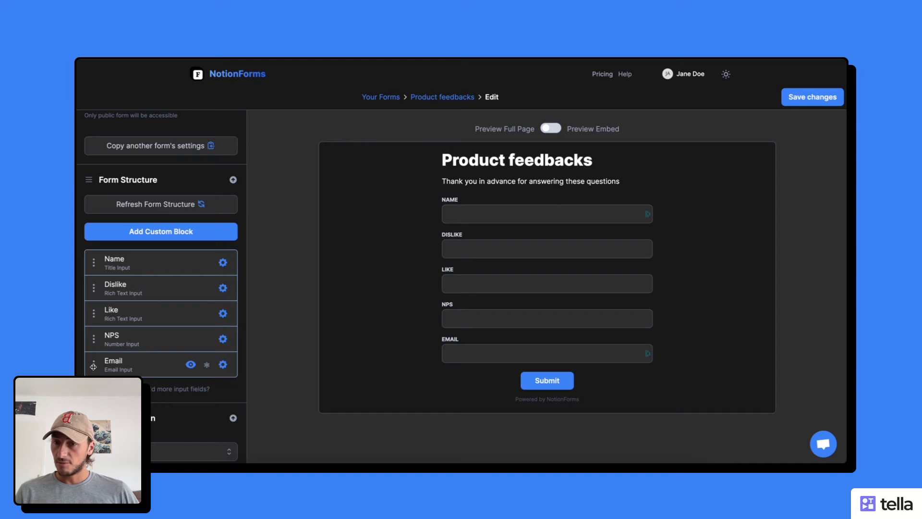
left_click_drag(93, 366, 95, 287)
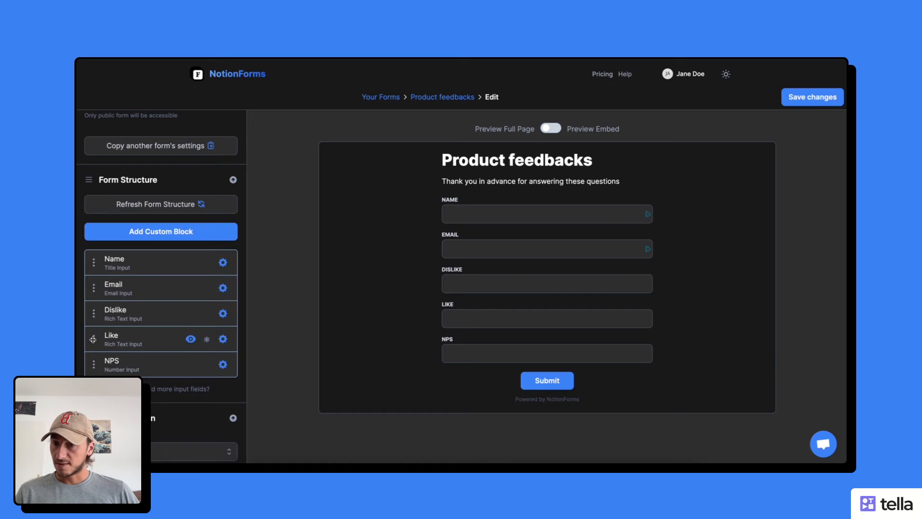
left_click_drag(93, 339, 94, 313)
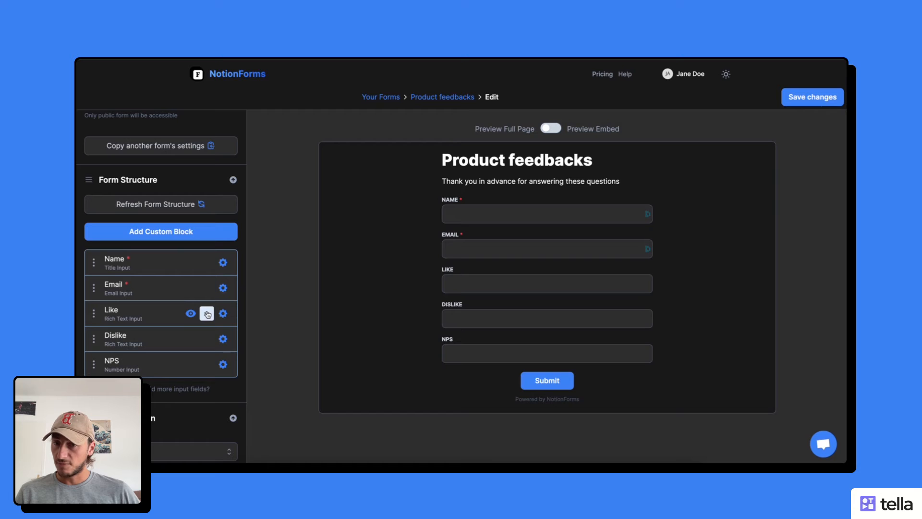
Mark the Like, Dislike and NPS questions as required
left_click(207, 314)
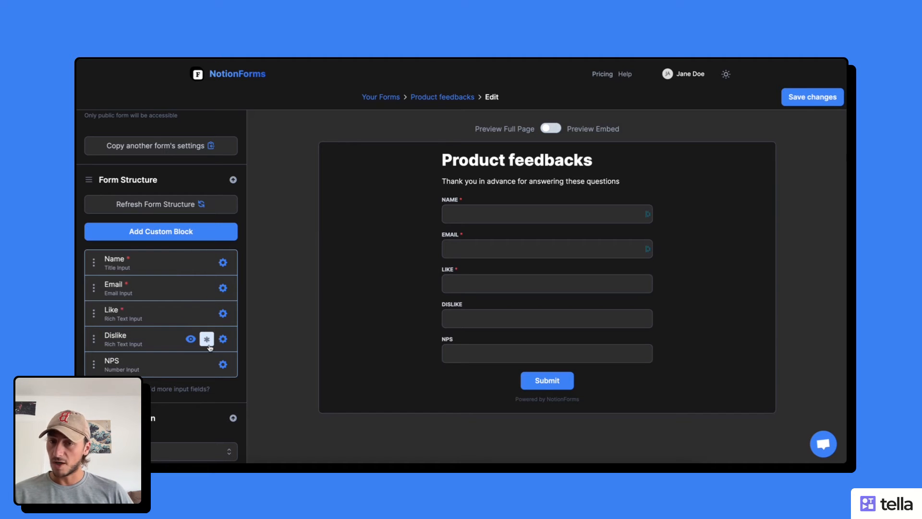
left_click(208, 341)
left_click(207, 364)
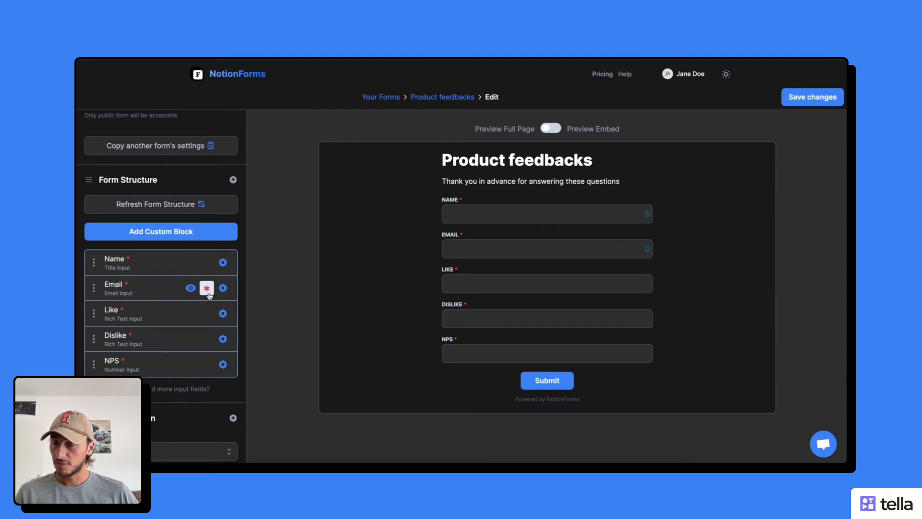
left_click(223, 263)
Rename the Name question to 'What is your name?'
double_click(367, 261)
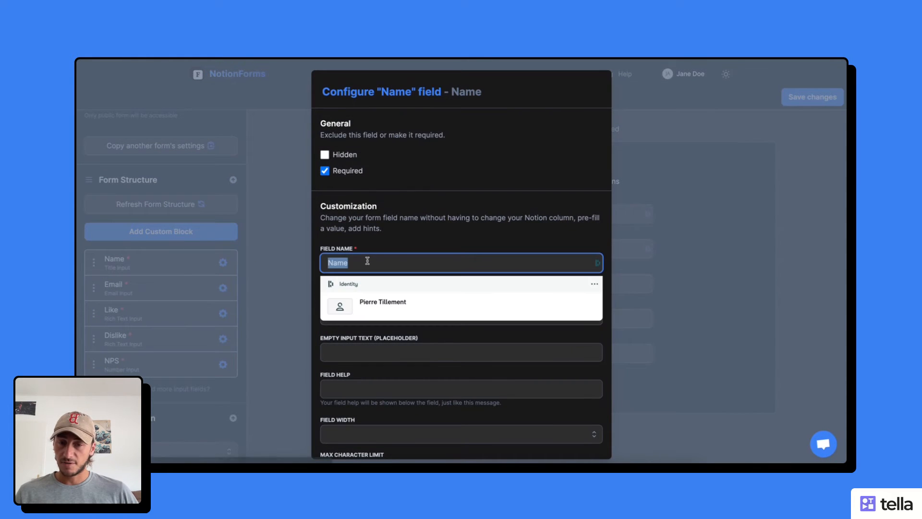
type("What ")
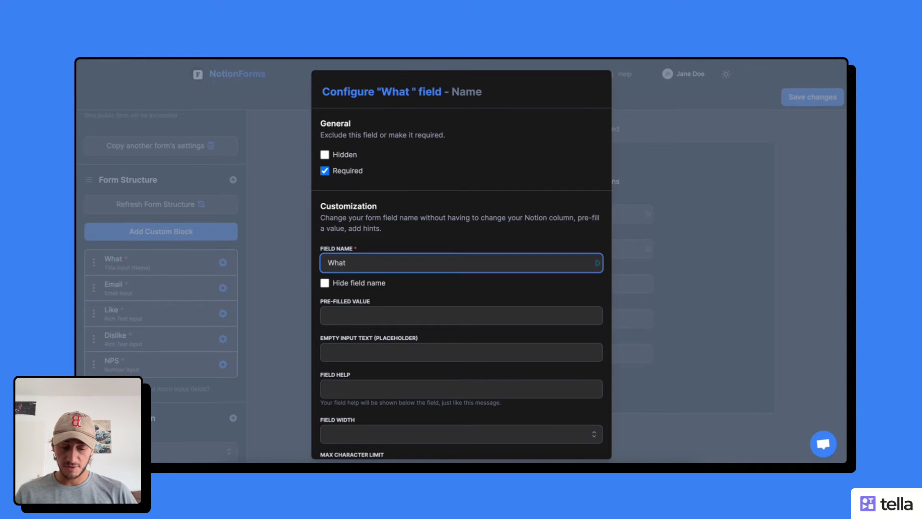
type("is your nam")
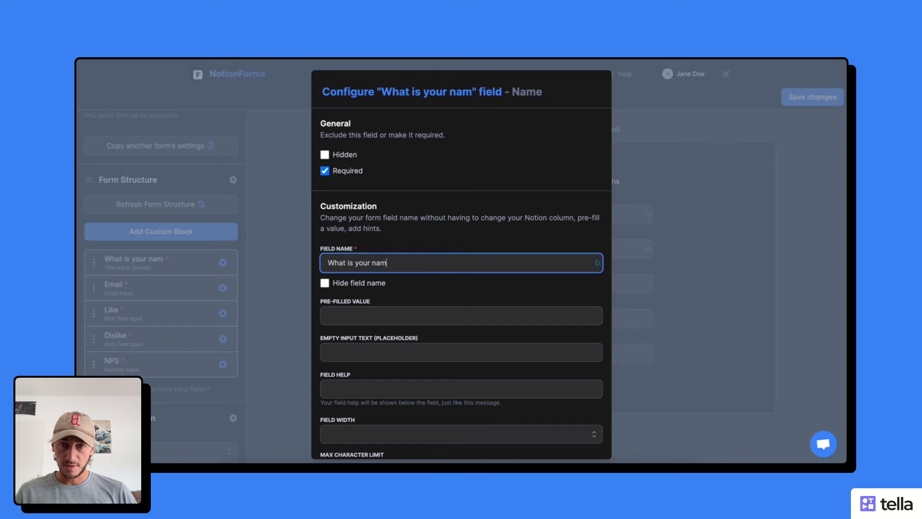
type("e?")
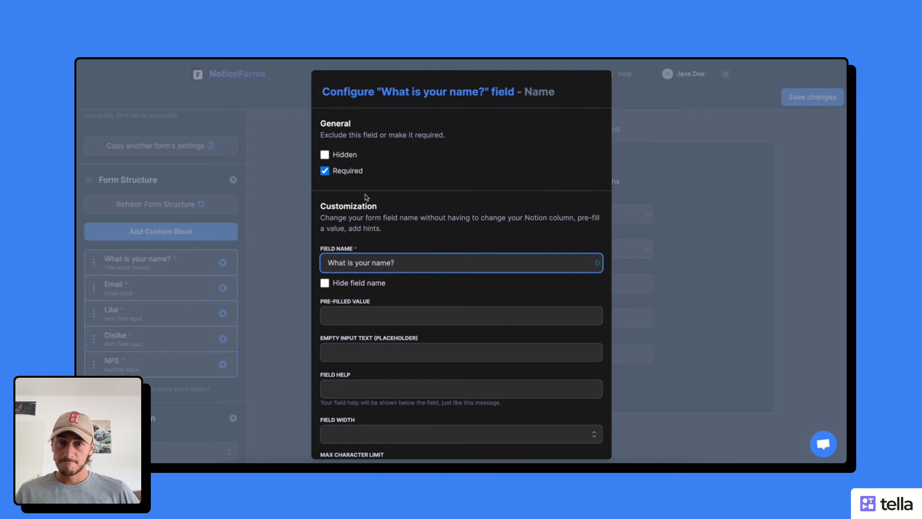
scroll(357, 272, "down", 3)
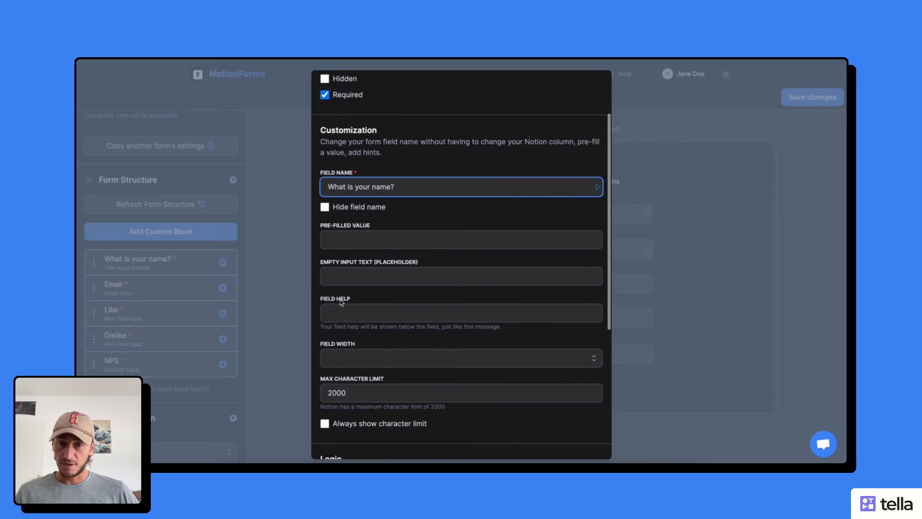
scroll(368, 228, "up", 2)
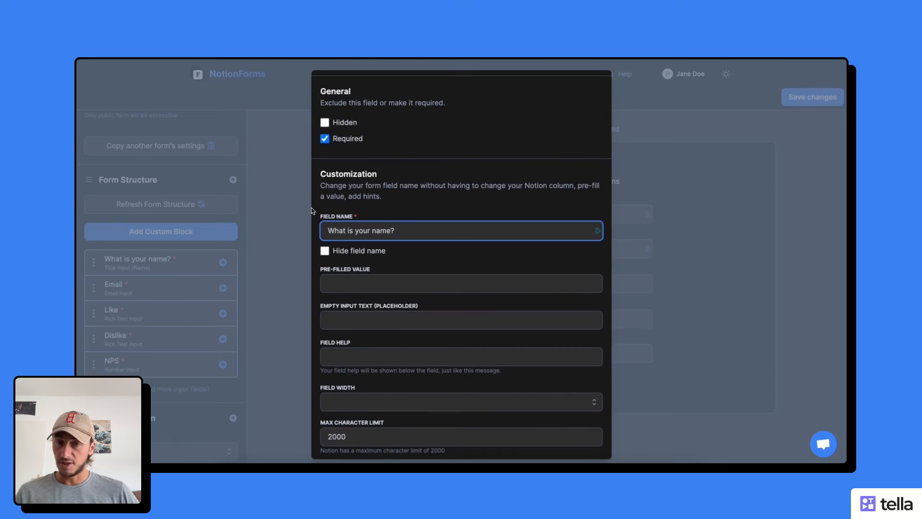
left_click(284, 212)
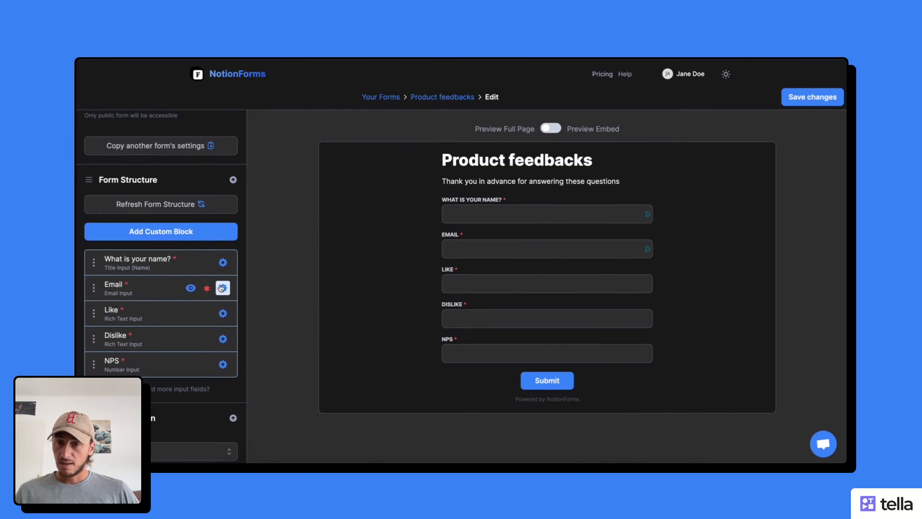
Rename the Email question to 'What is your email?'
left_click(222, 288)
left_click(330, 263)
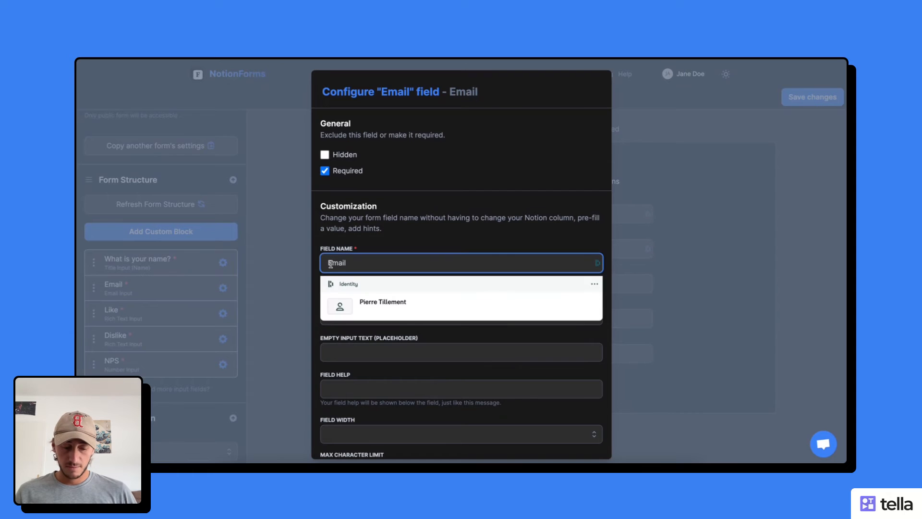
key("BackSpace")
type("What is ")
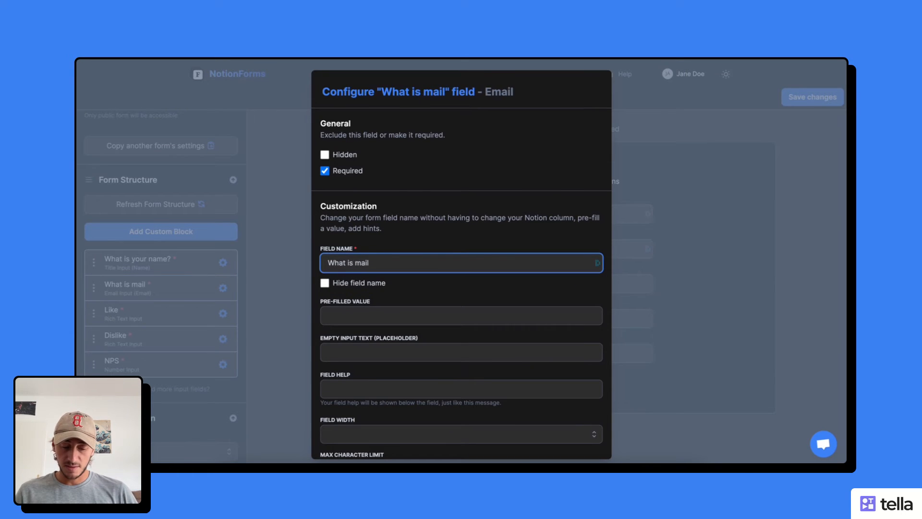
type("your email")
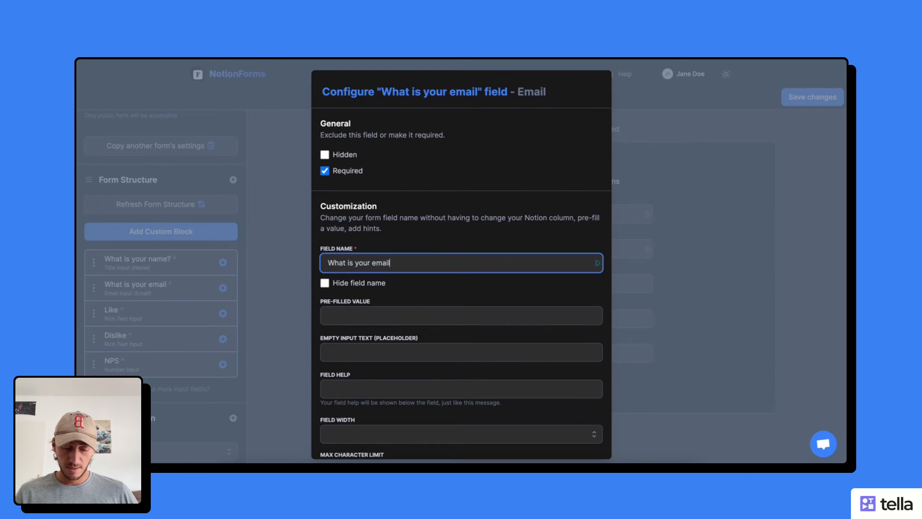
type("?")
left_click(305, 231)
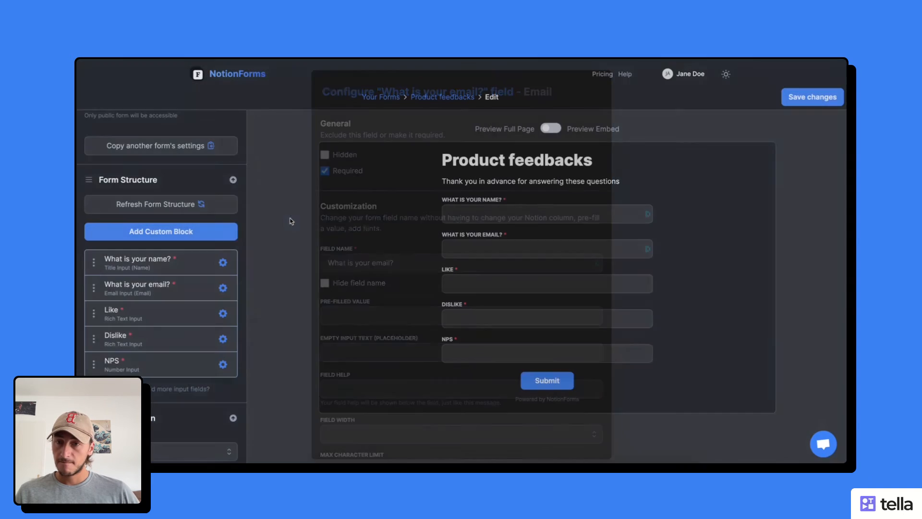
Enable Multi-lines input on the Like field and set its name to 'What do you like about the product?'
left_click(223, 313)
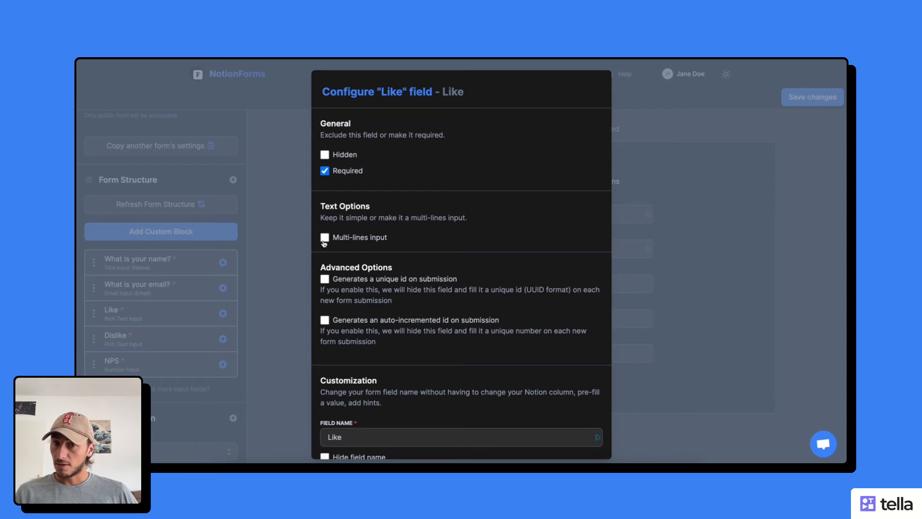
left_click(325, 238)
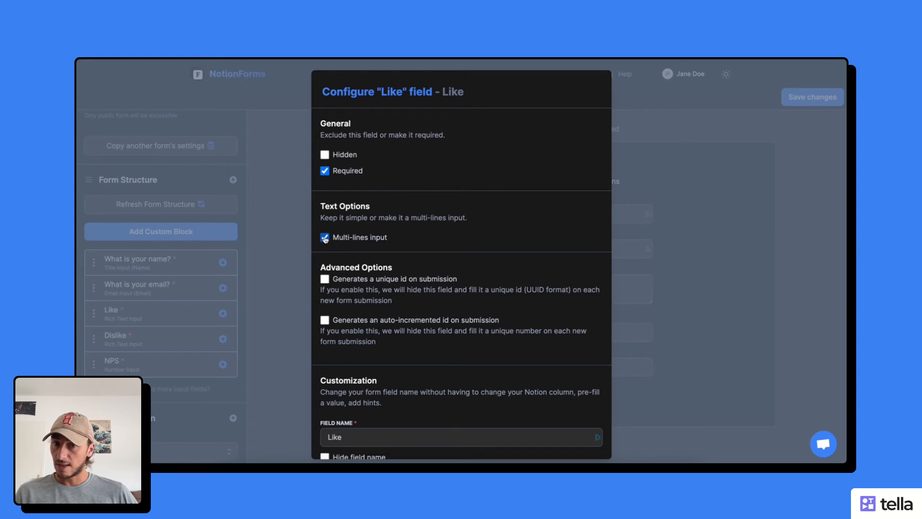
scroll(356, 239, "down", 3)
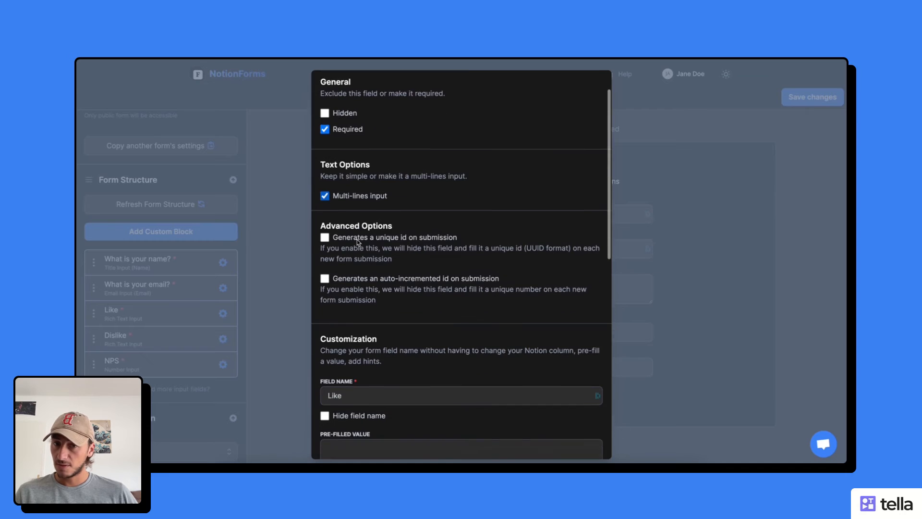
double_click(358, 304)
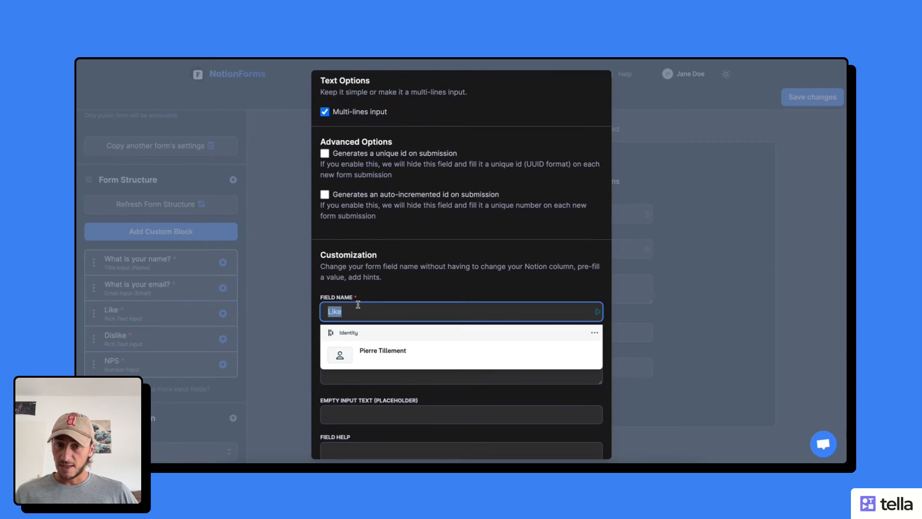
type("What d")
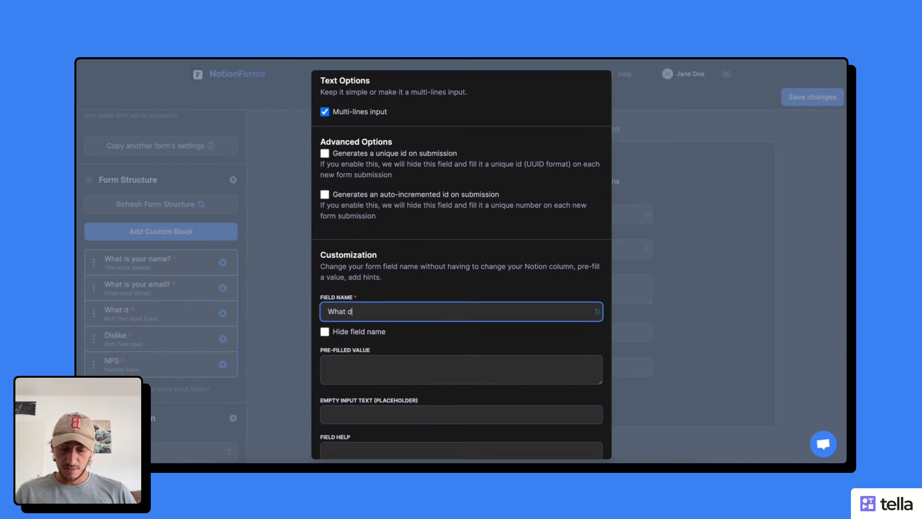
type("o you like a")
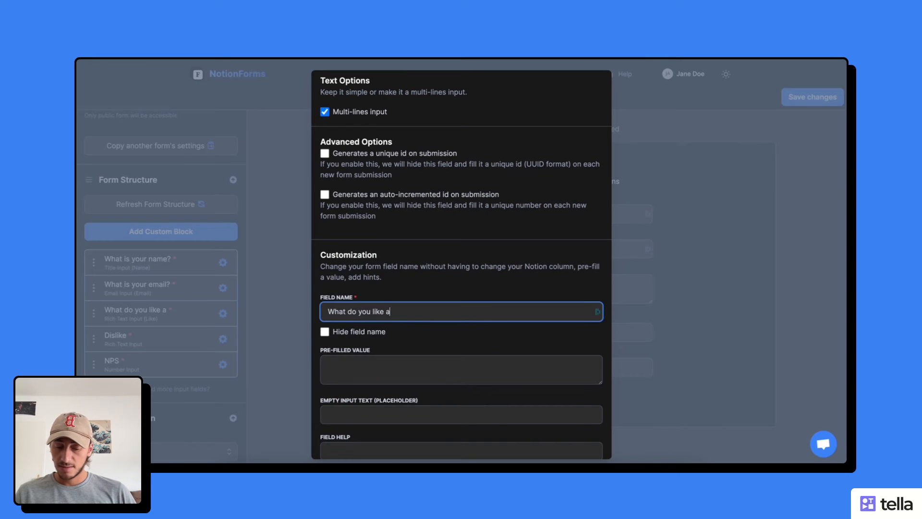
type("bout the product?")
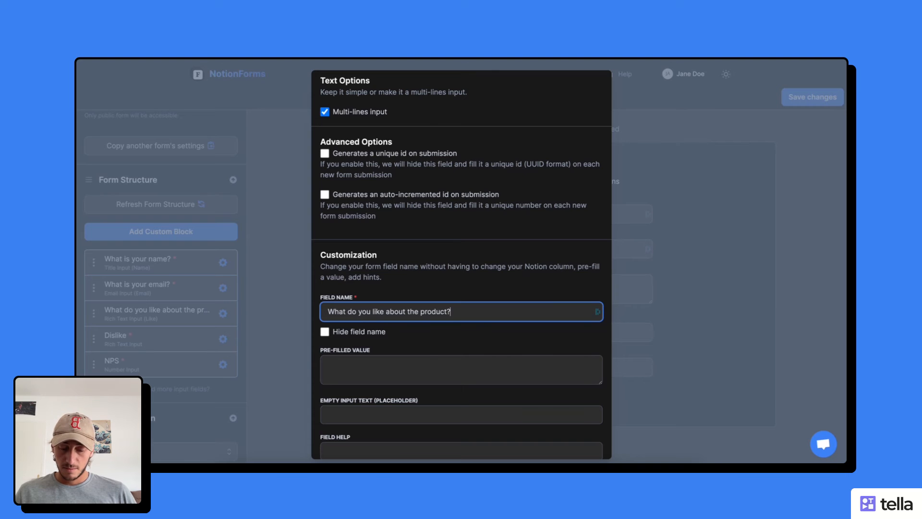
key("ctrl+a")
key("ctrl+c")
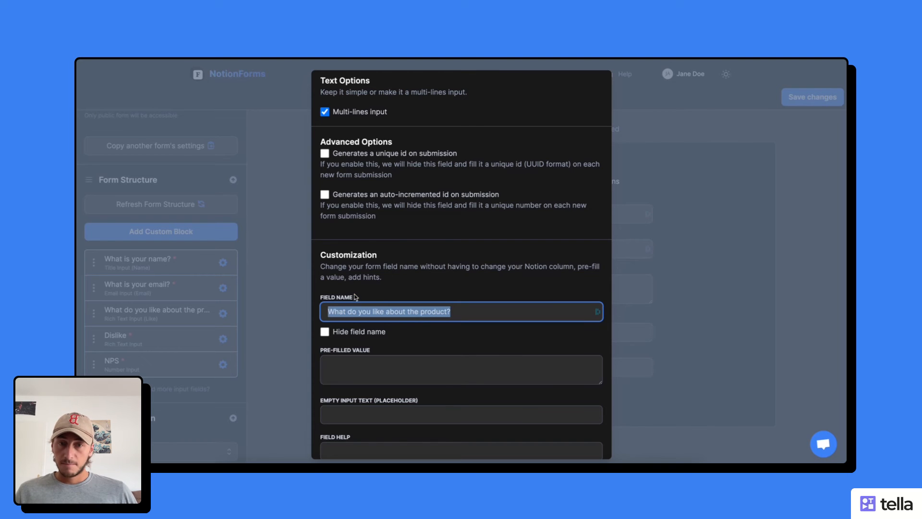
left_click(292, 253)
Enable Multi-lines input on the Dislike field
left_click(223, 339)
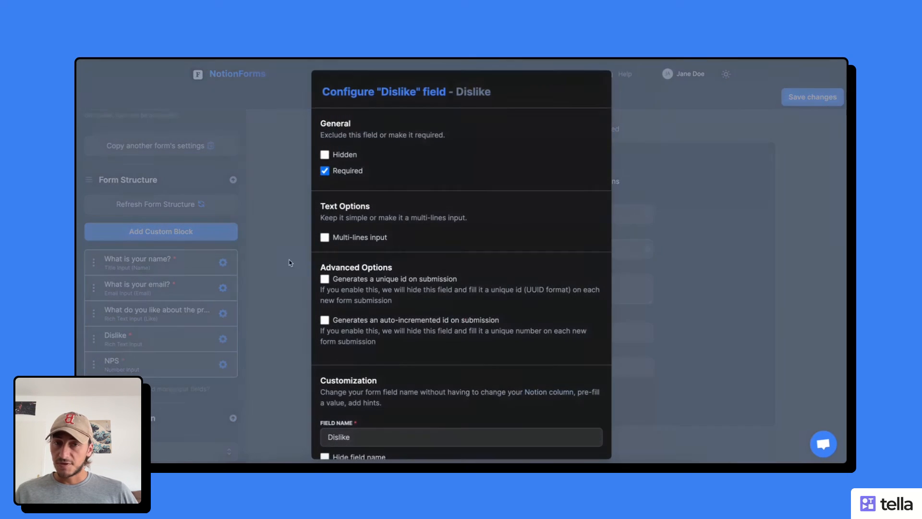
scroll(356, 215, "down", 2)
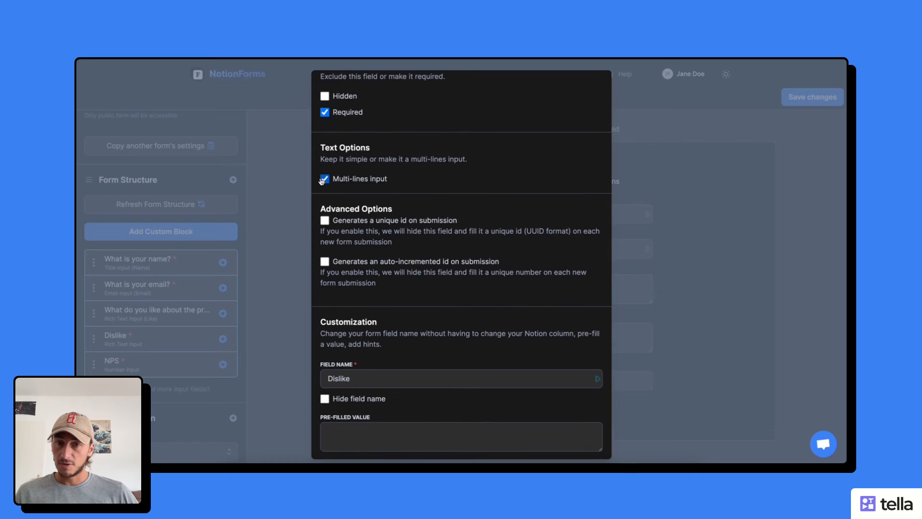
left_click(325, 178)
scroll(350, 177, "down", 5)
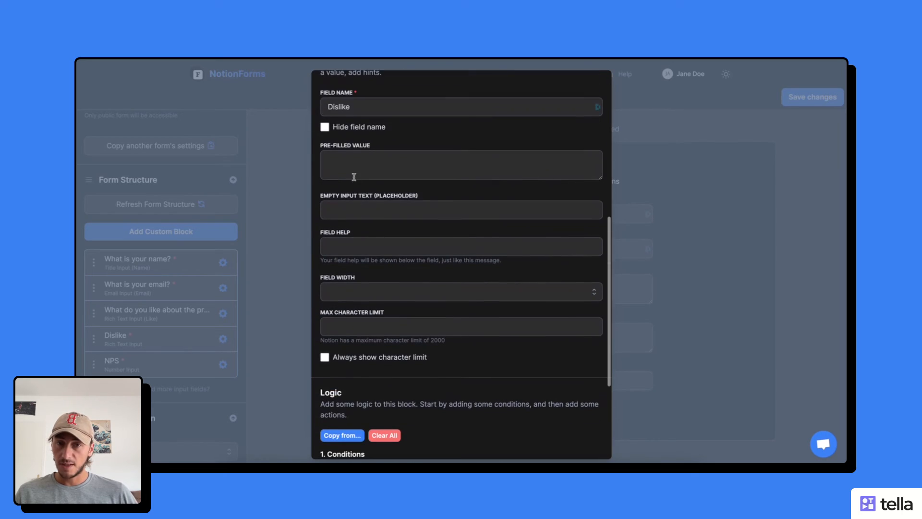
Set the Dislike field name to 'What do you dislike about the product?'
left_click(355, 107)
double_click(355, 107)
key("ctrl+v")
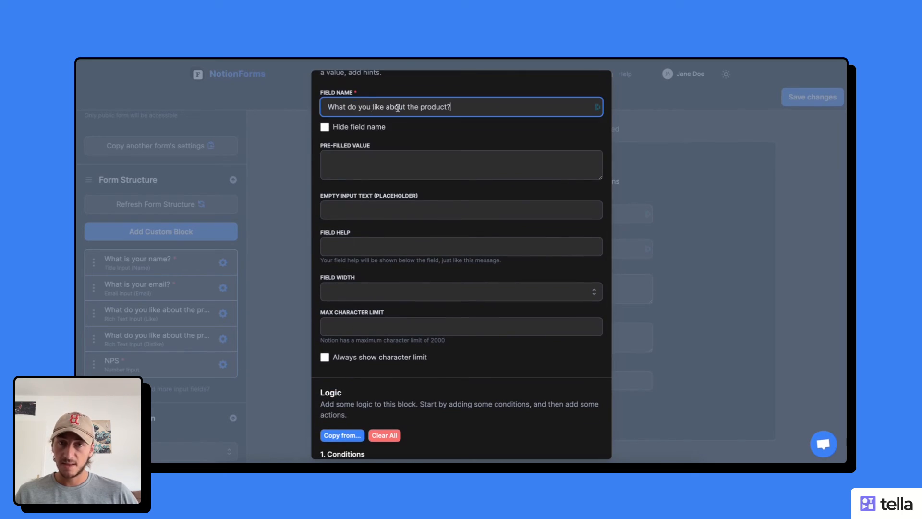
left_click(373, 107)
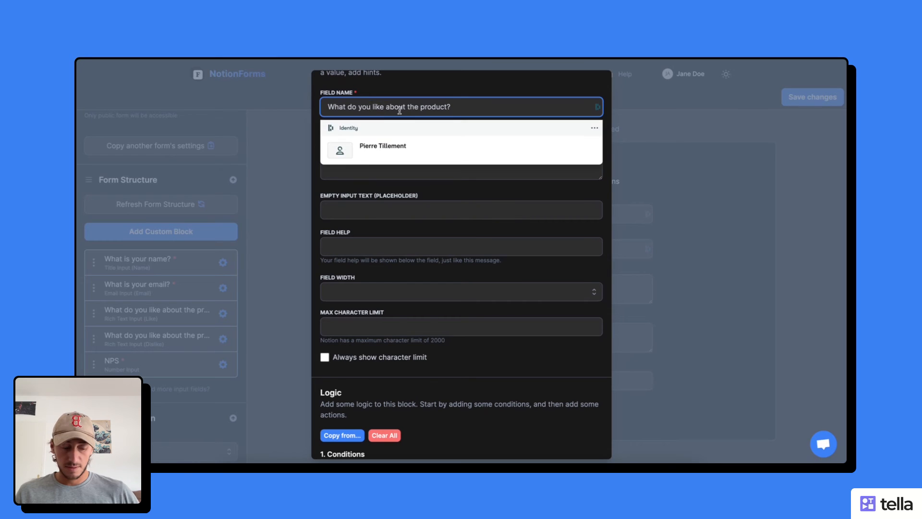
type("dis")
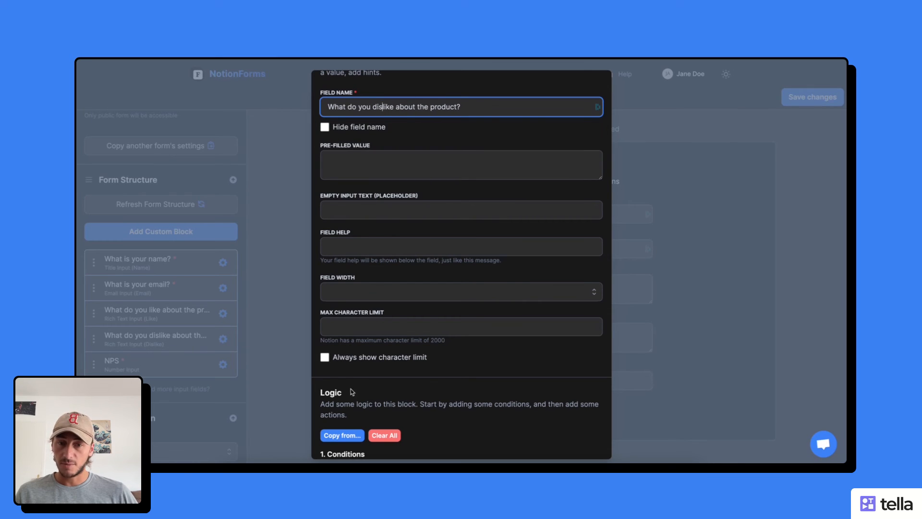
left_click(247, 177)
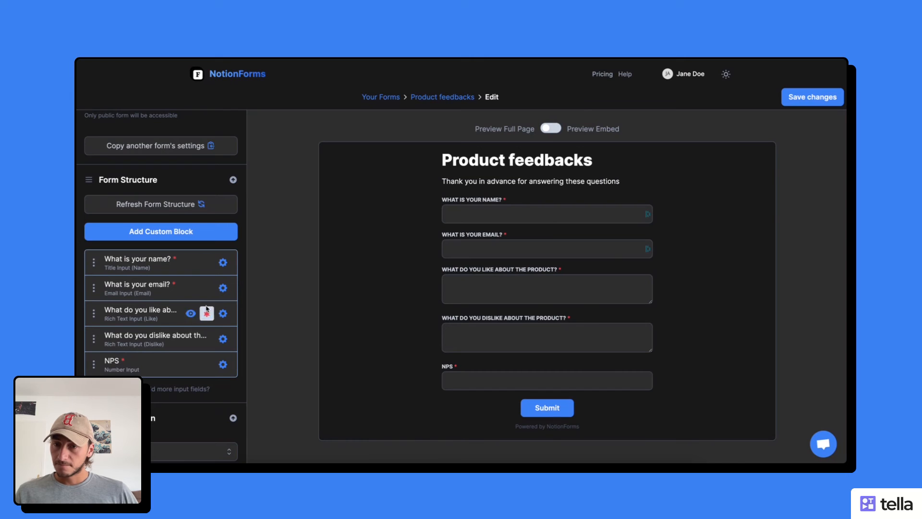
mouse_move(202, 341)
mouse_move(210, 372)
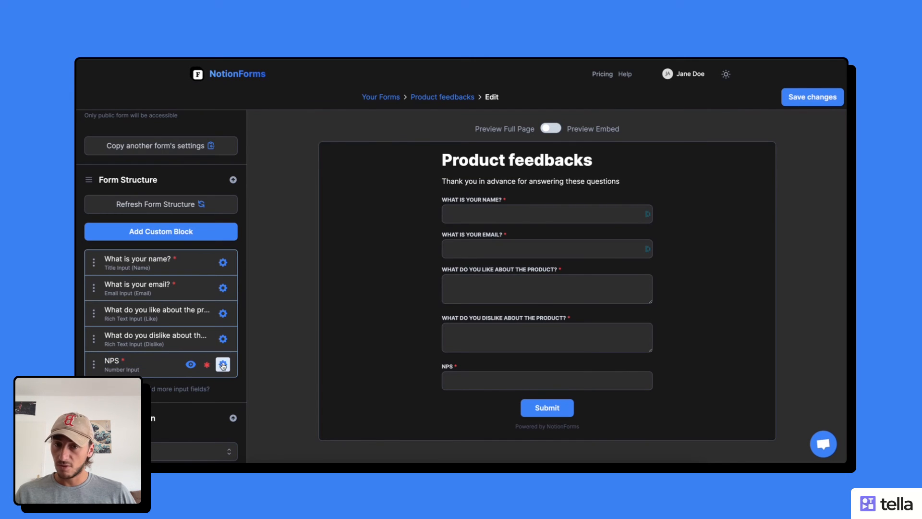
Keep the NPS field required and turn it into a star rating with maximum value 10
left_click(222, 366)
left_click(345, 171)
left_click(358, 173)
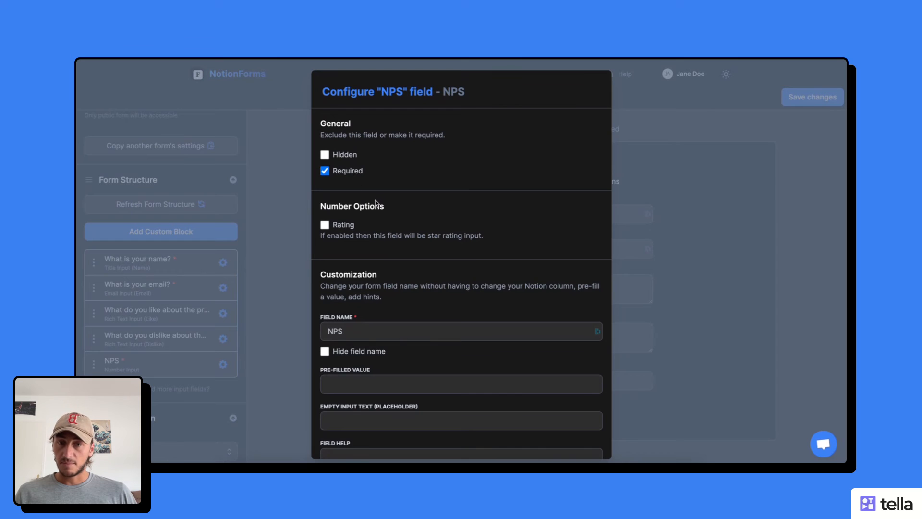
left_click(325, 226)
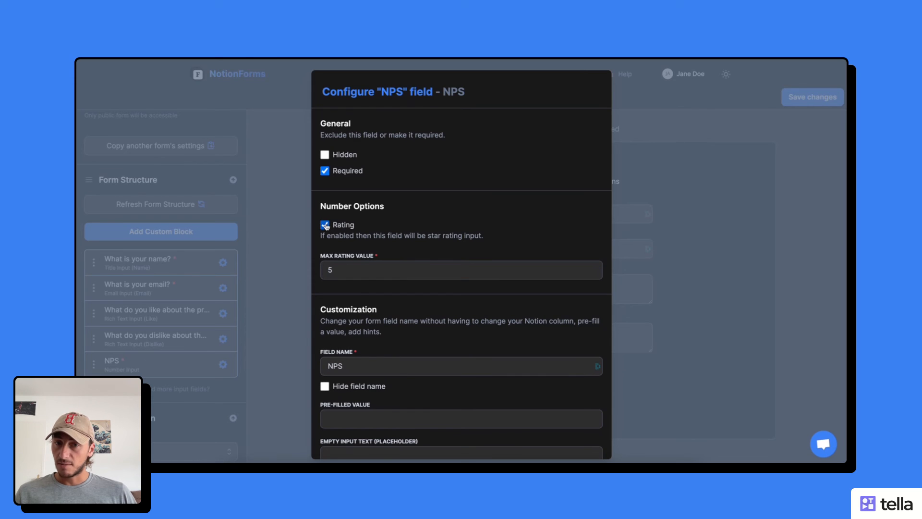
left_click(351, 270)
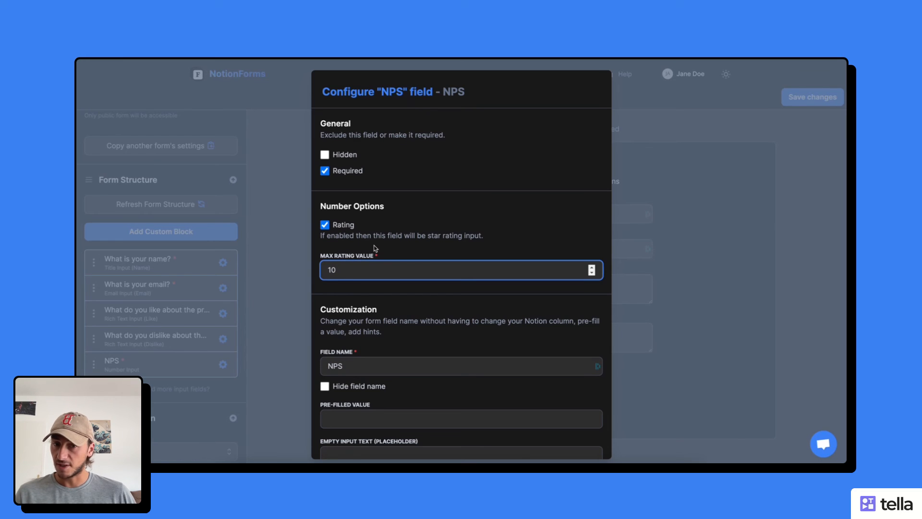
Rename the NPS field to 'How likely would you remcommend my product to a friend'
scroll(375, 249, "down", 2)
double_click(364, 267)
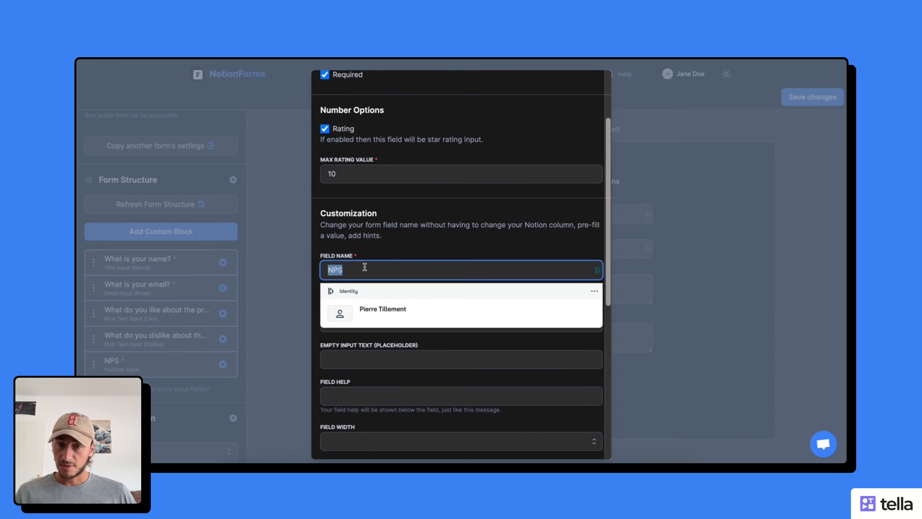
type("How ")
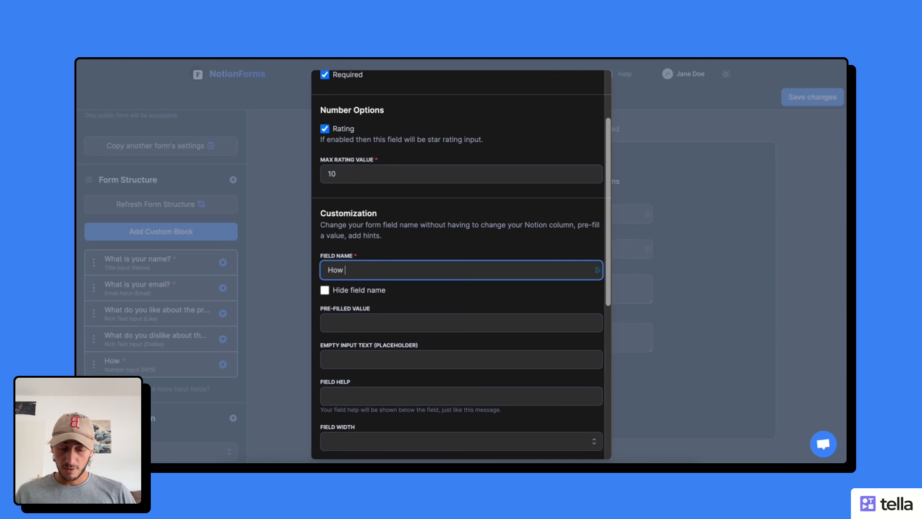
type("likely wou")
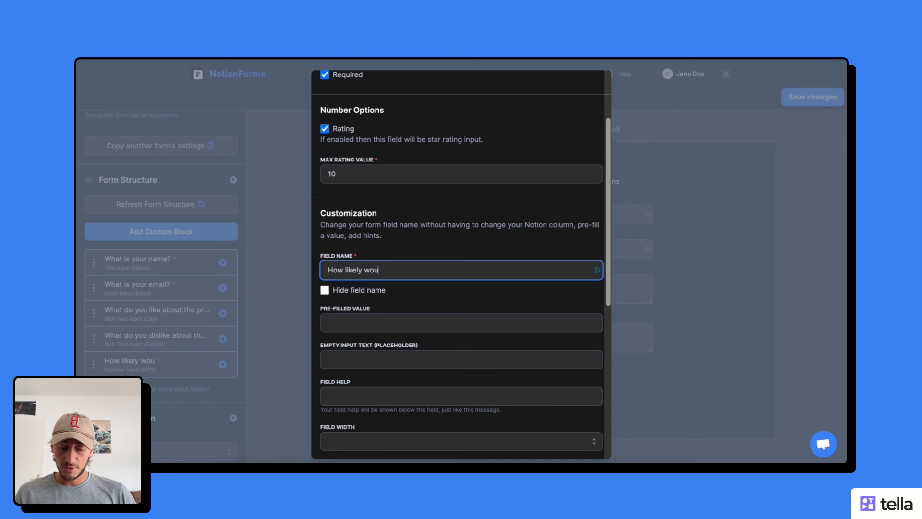
type("ld you re")
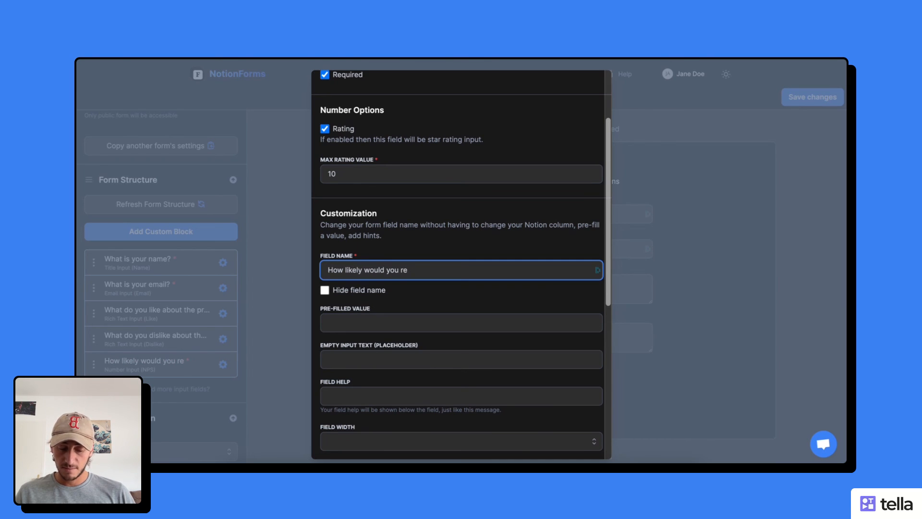
type("mcommend my p")
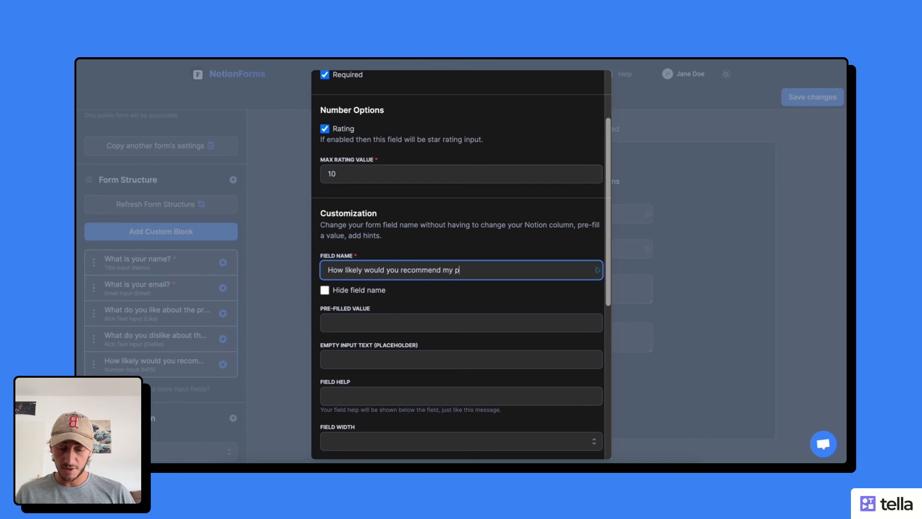
type("roduct to a f")
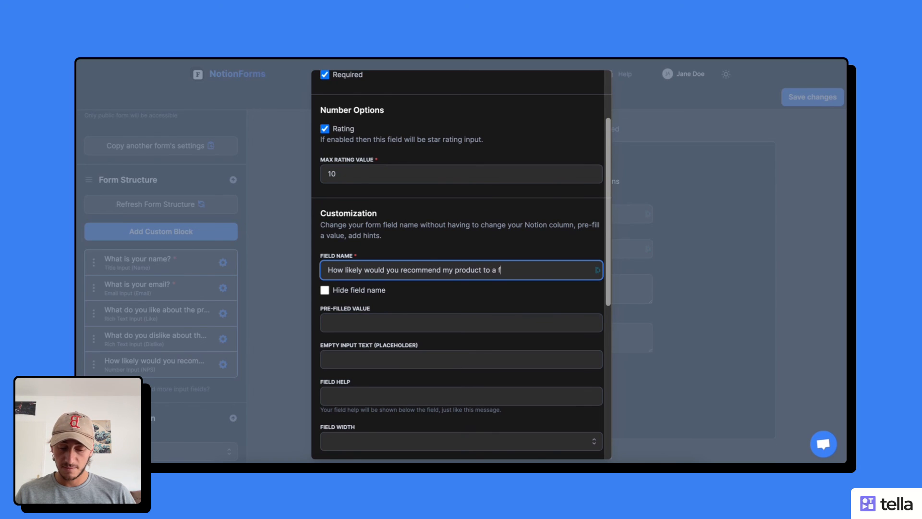
type("riend?")
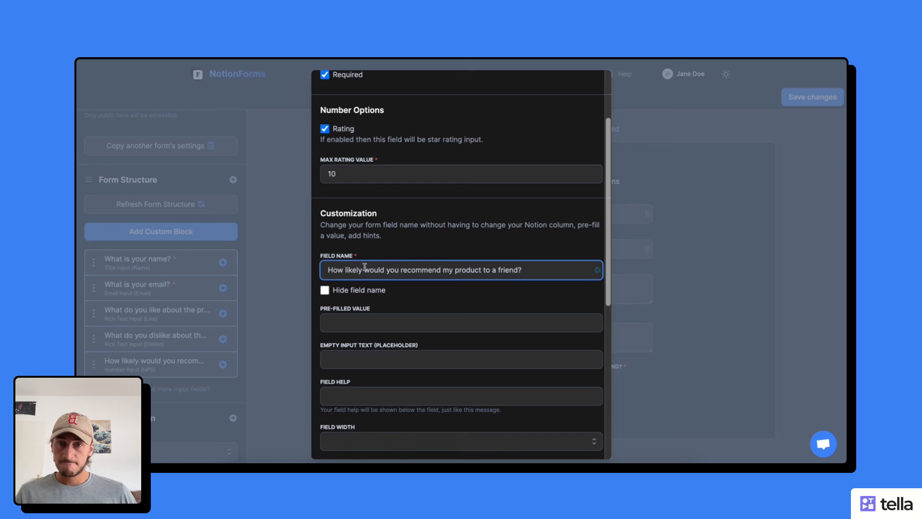
Save the form changes and load its public link in a new browser tab
left_click(291, 178)
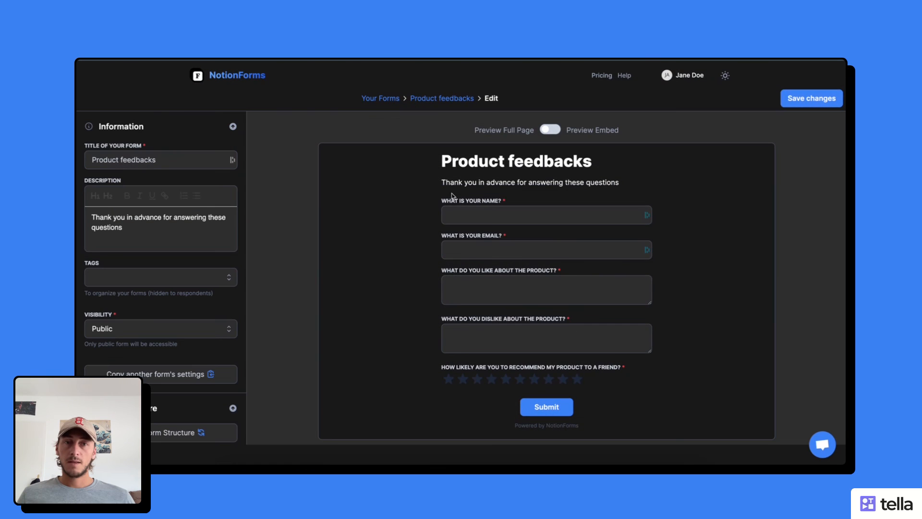
left_click(792, 102)
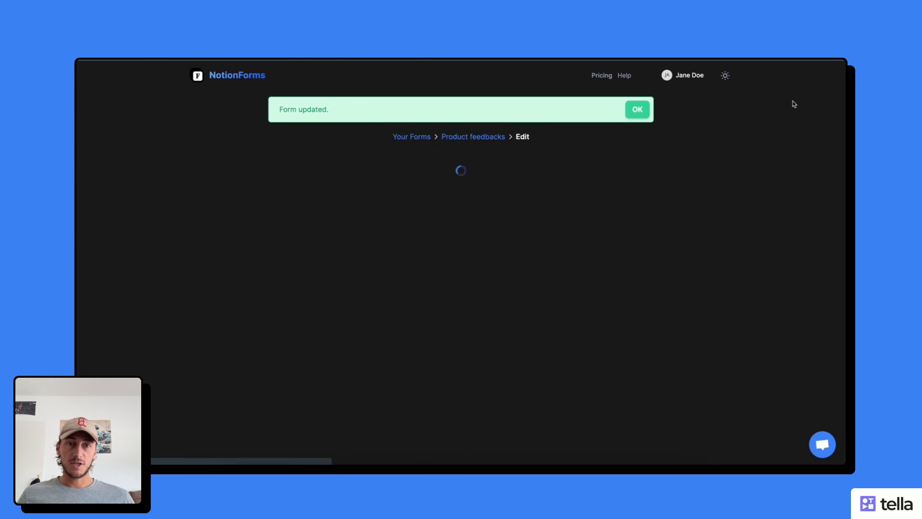
left_click(629, 235)
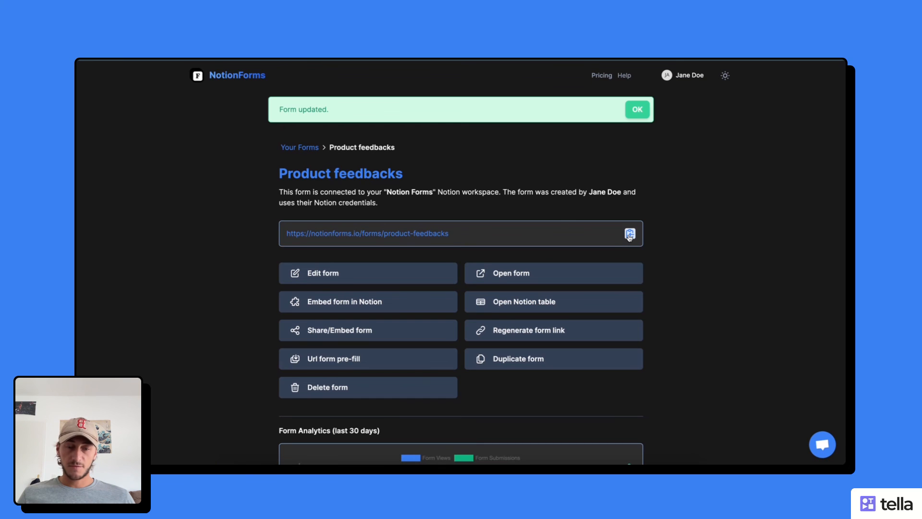
key("super+t")
key("super+v")
key("Return")
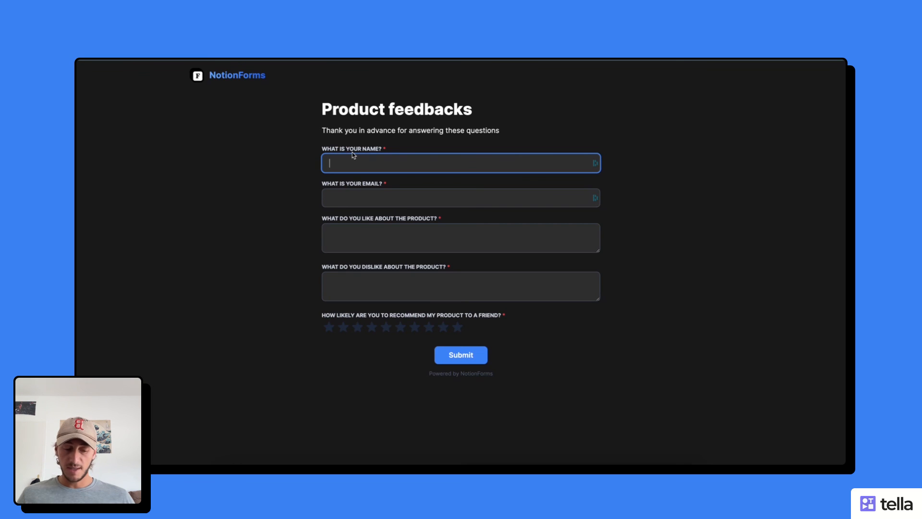
Fill in the respondent's name and e-mail, and answer the first question with 'test 1'
type("Pierre")
key("Tab")
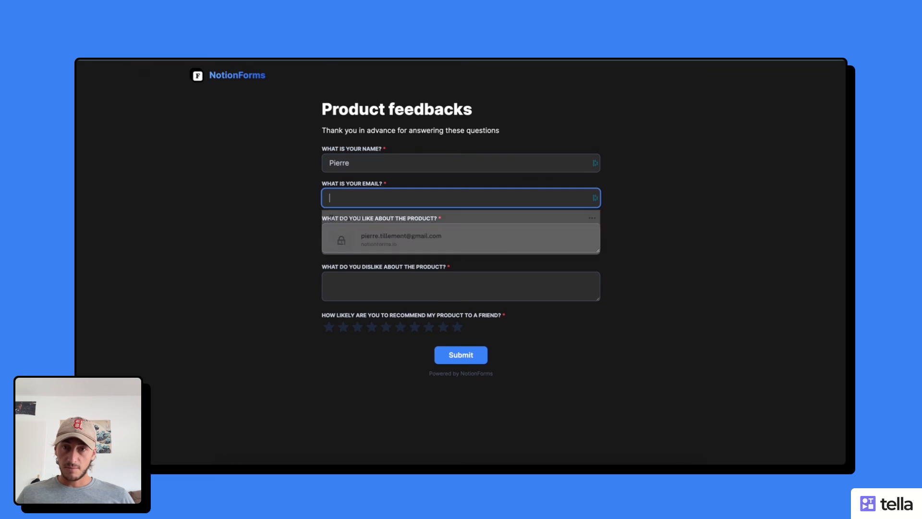
left_click(375, 241)
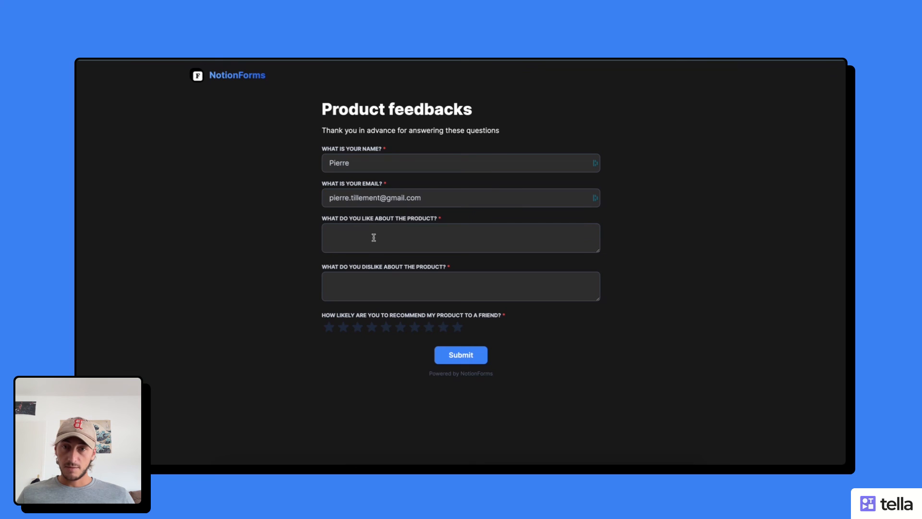
left_click(376, 235)
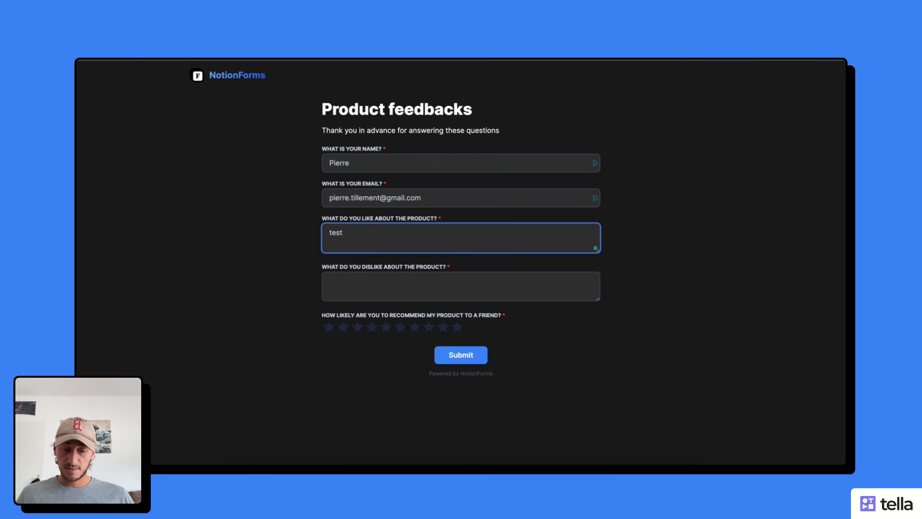
type("test 1")
Answer the dislike question with 'test 2', give a 10-star rating, and submit the response
left_click(364, 289)
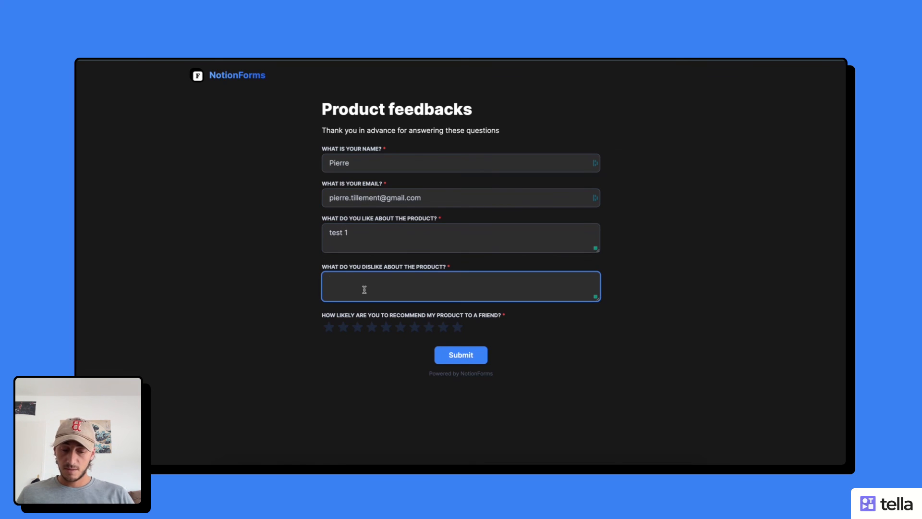
type("test 2")
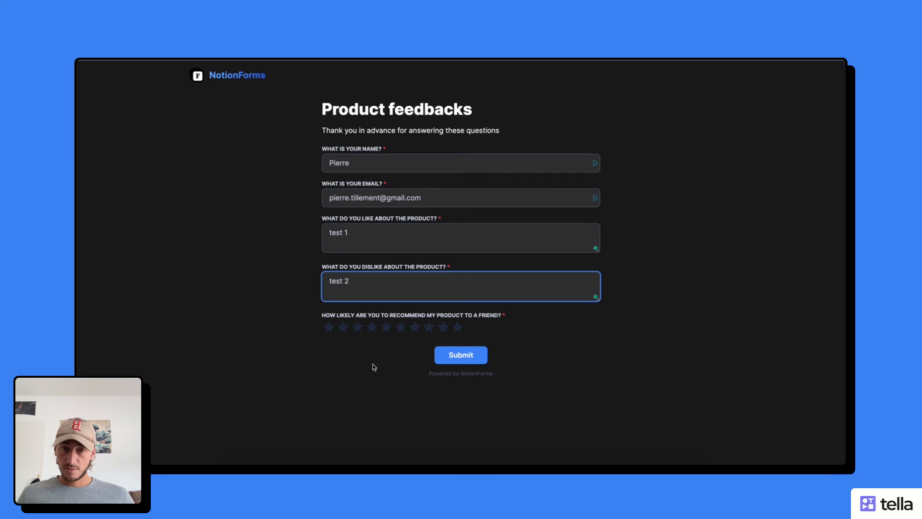
left_click(456, 329)
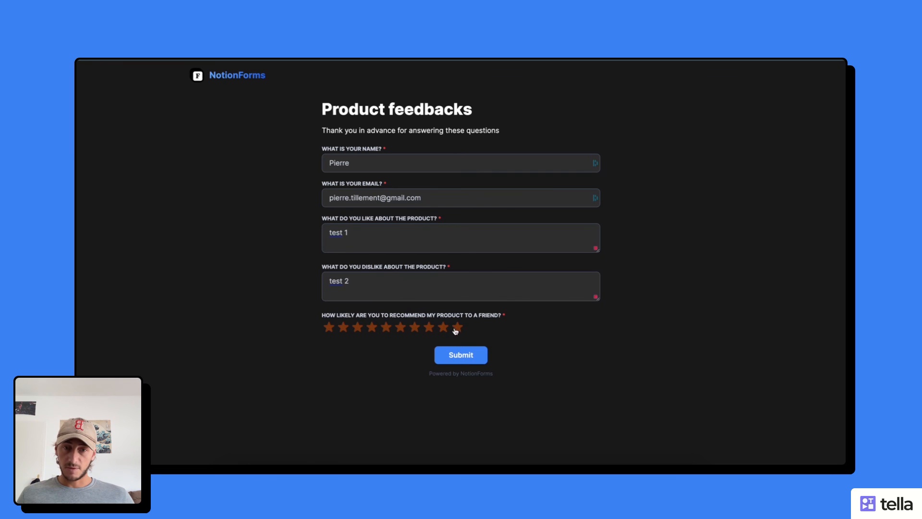
left_click(460, 355)
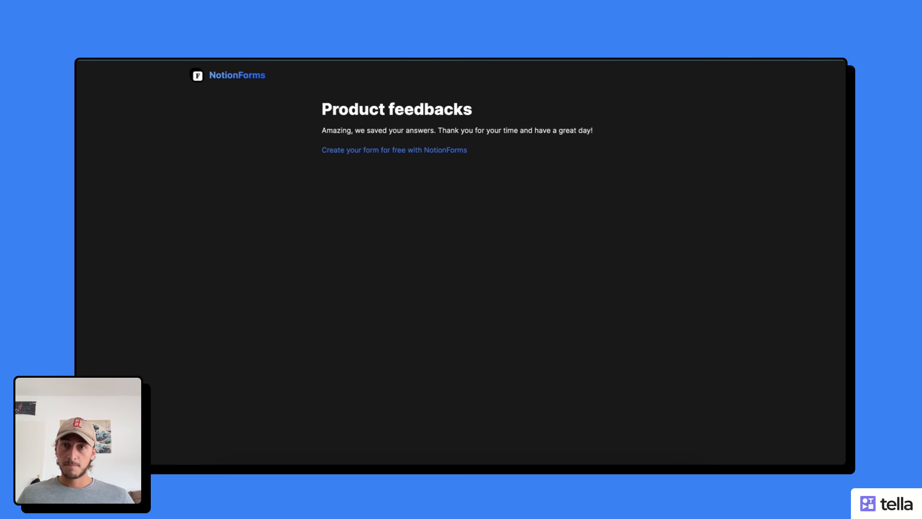